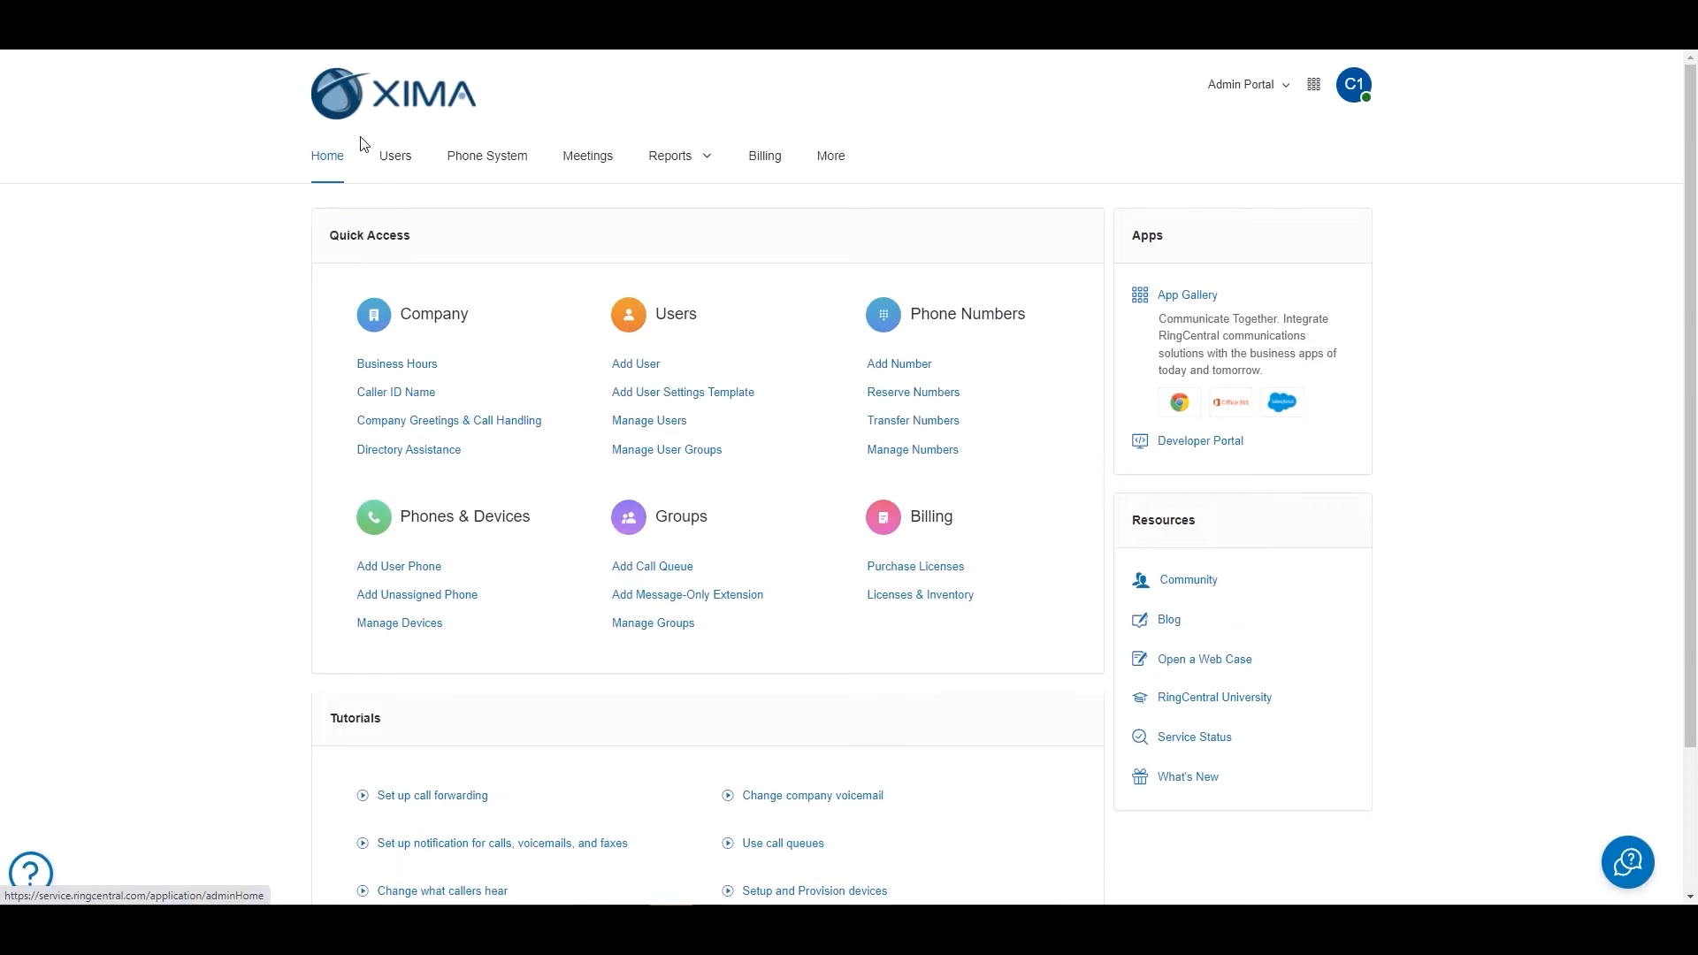
Open the Call Recording section in the phone system's Auto-Receptionist general settings.
left_click(486, 159)
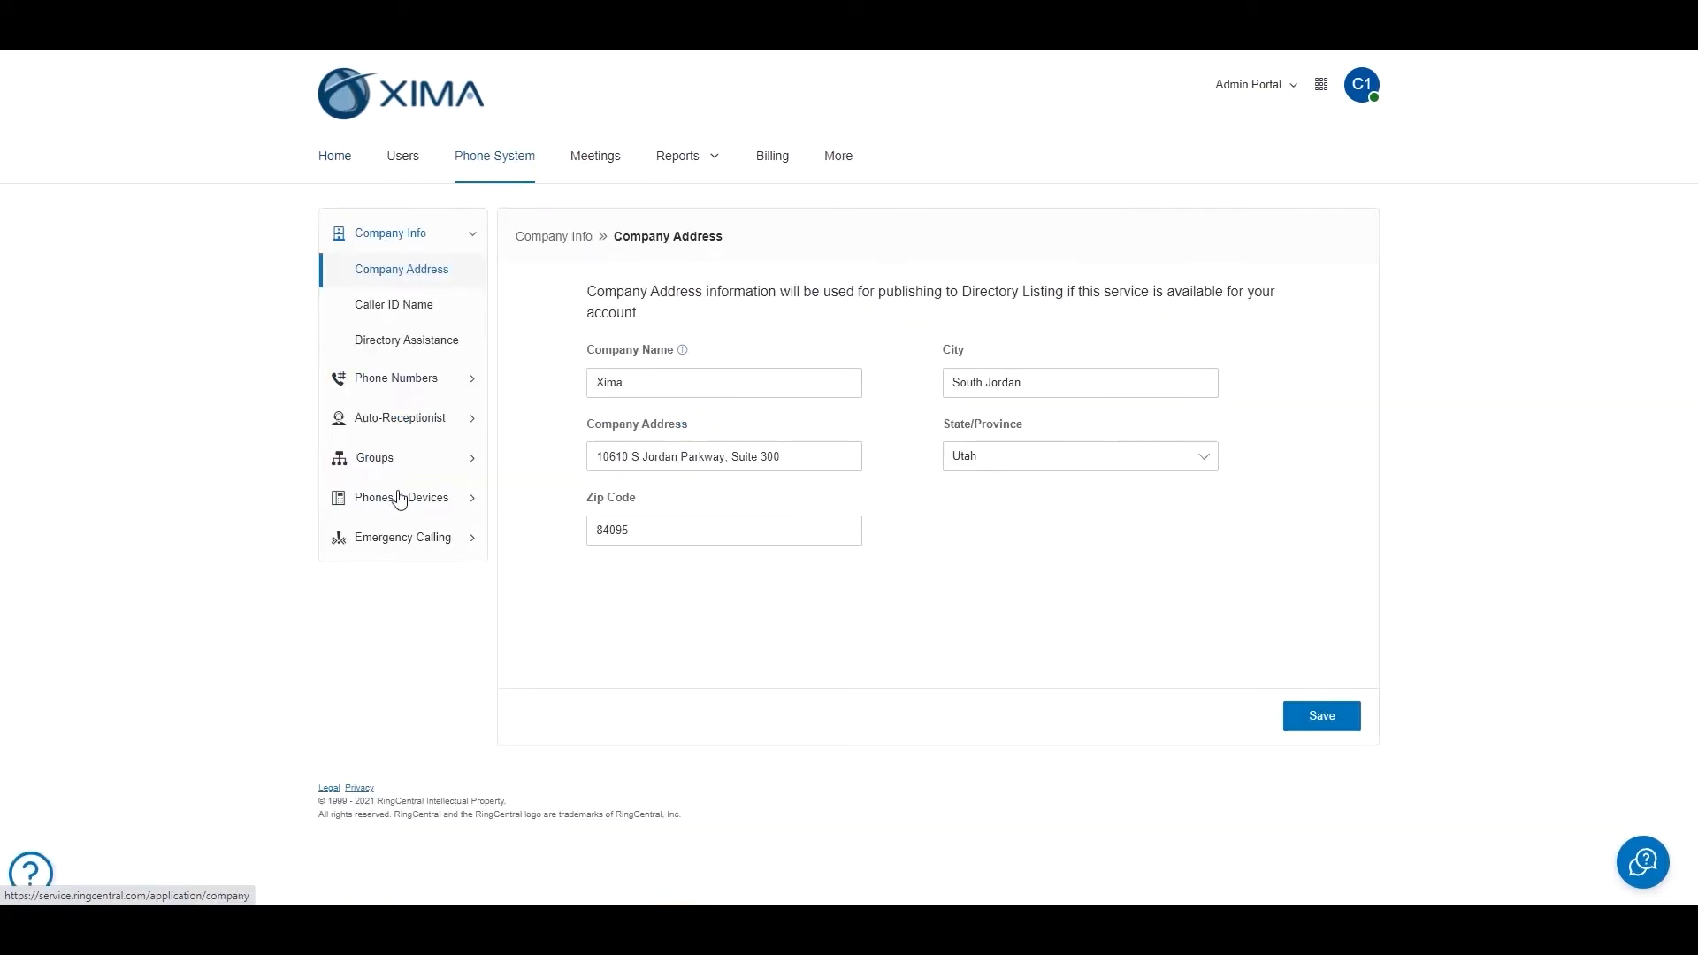
left_click(413, 417)
left_click(416, 469)
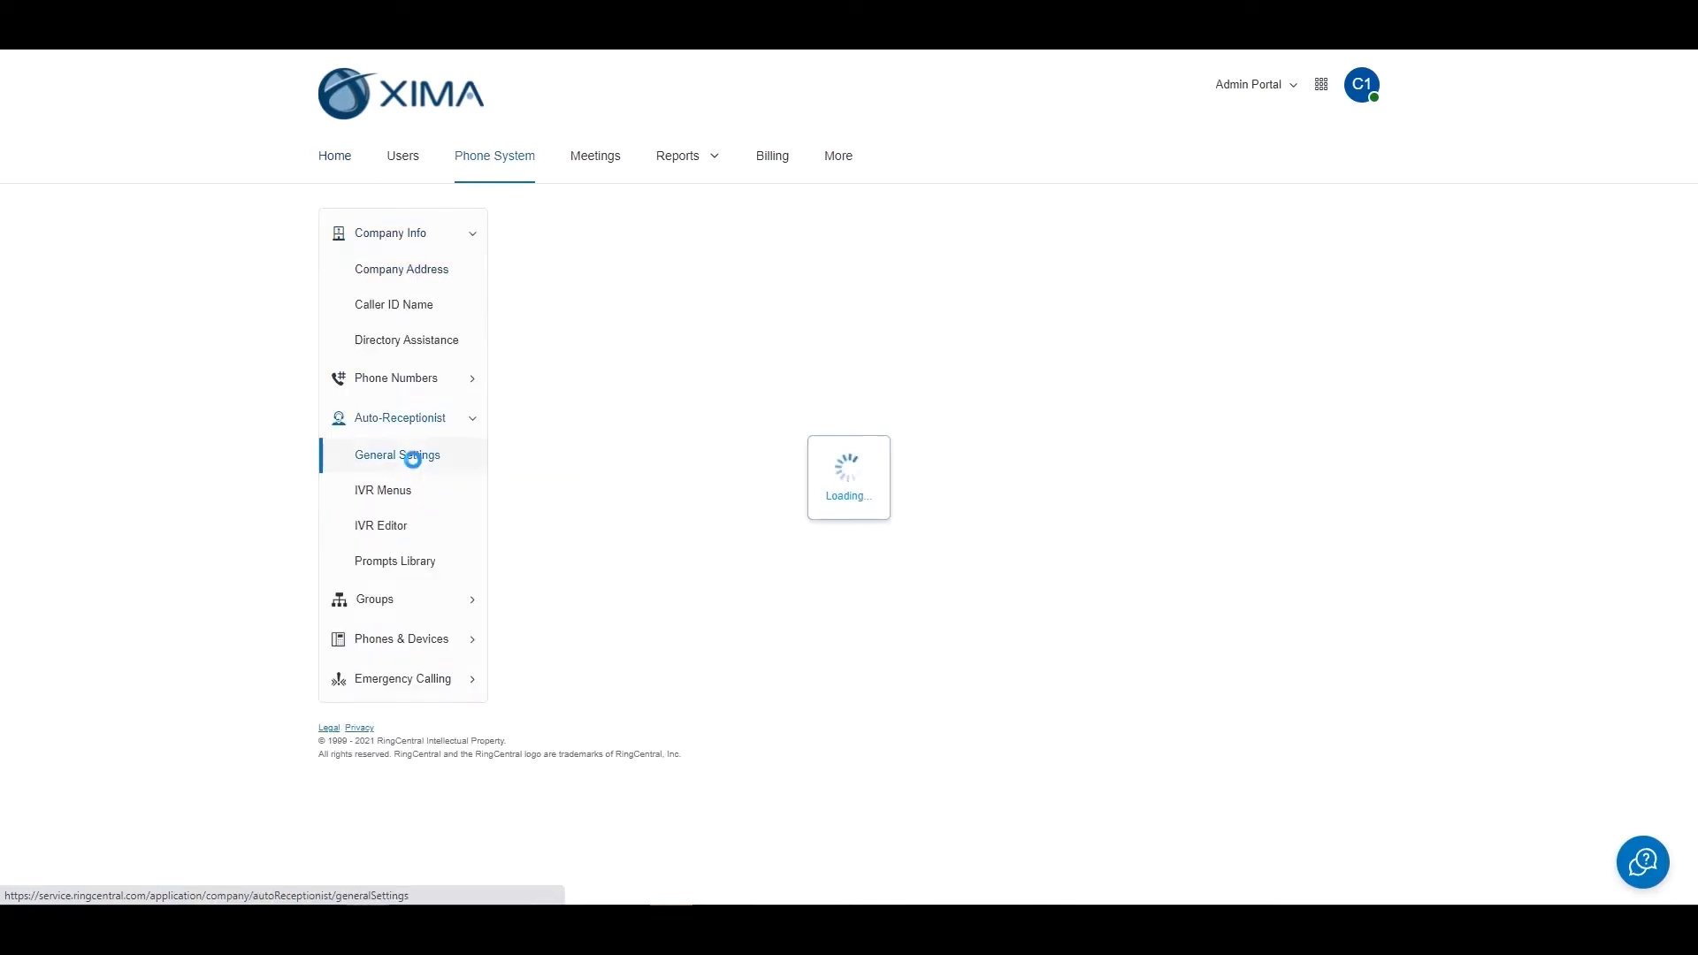
scroll(815, 516, "down", 1)
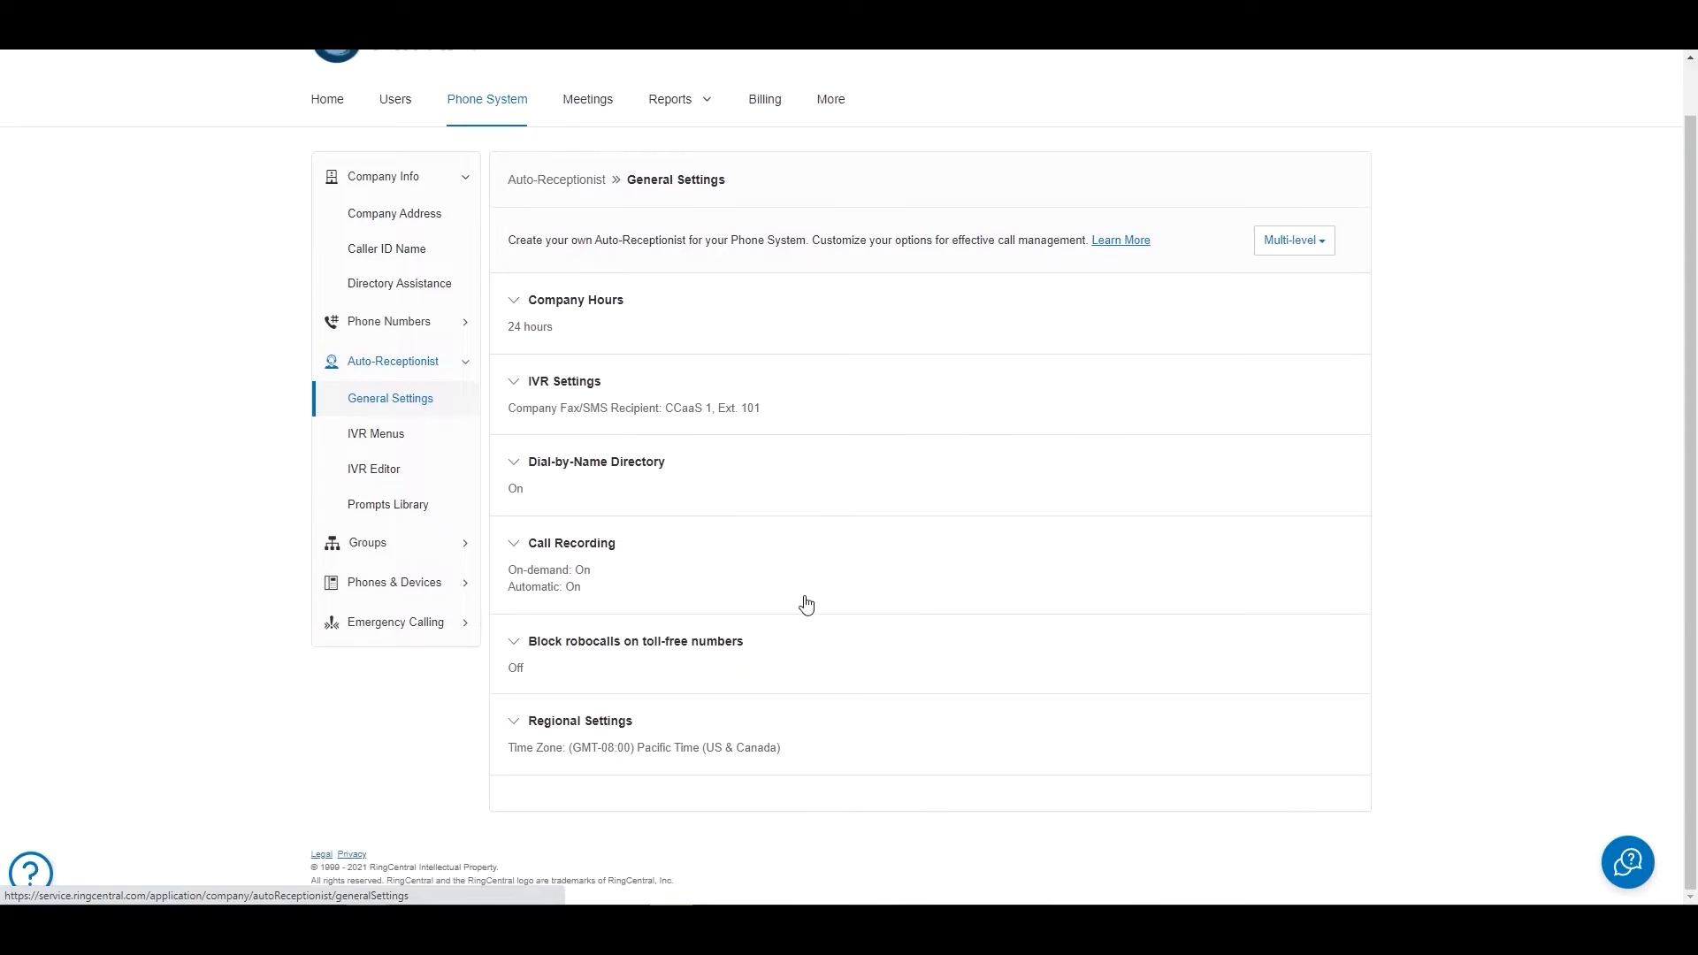
left_click(677, 553)
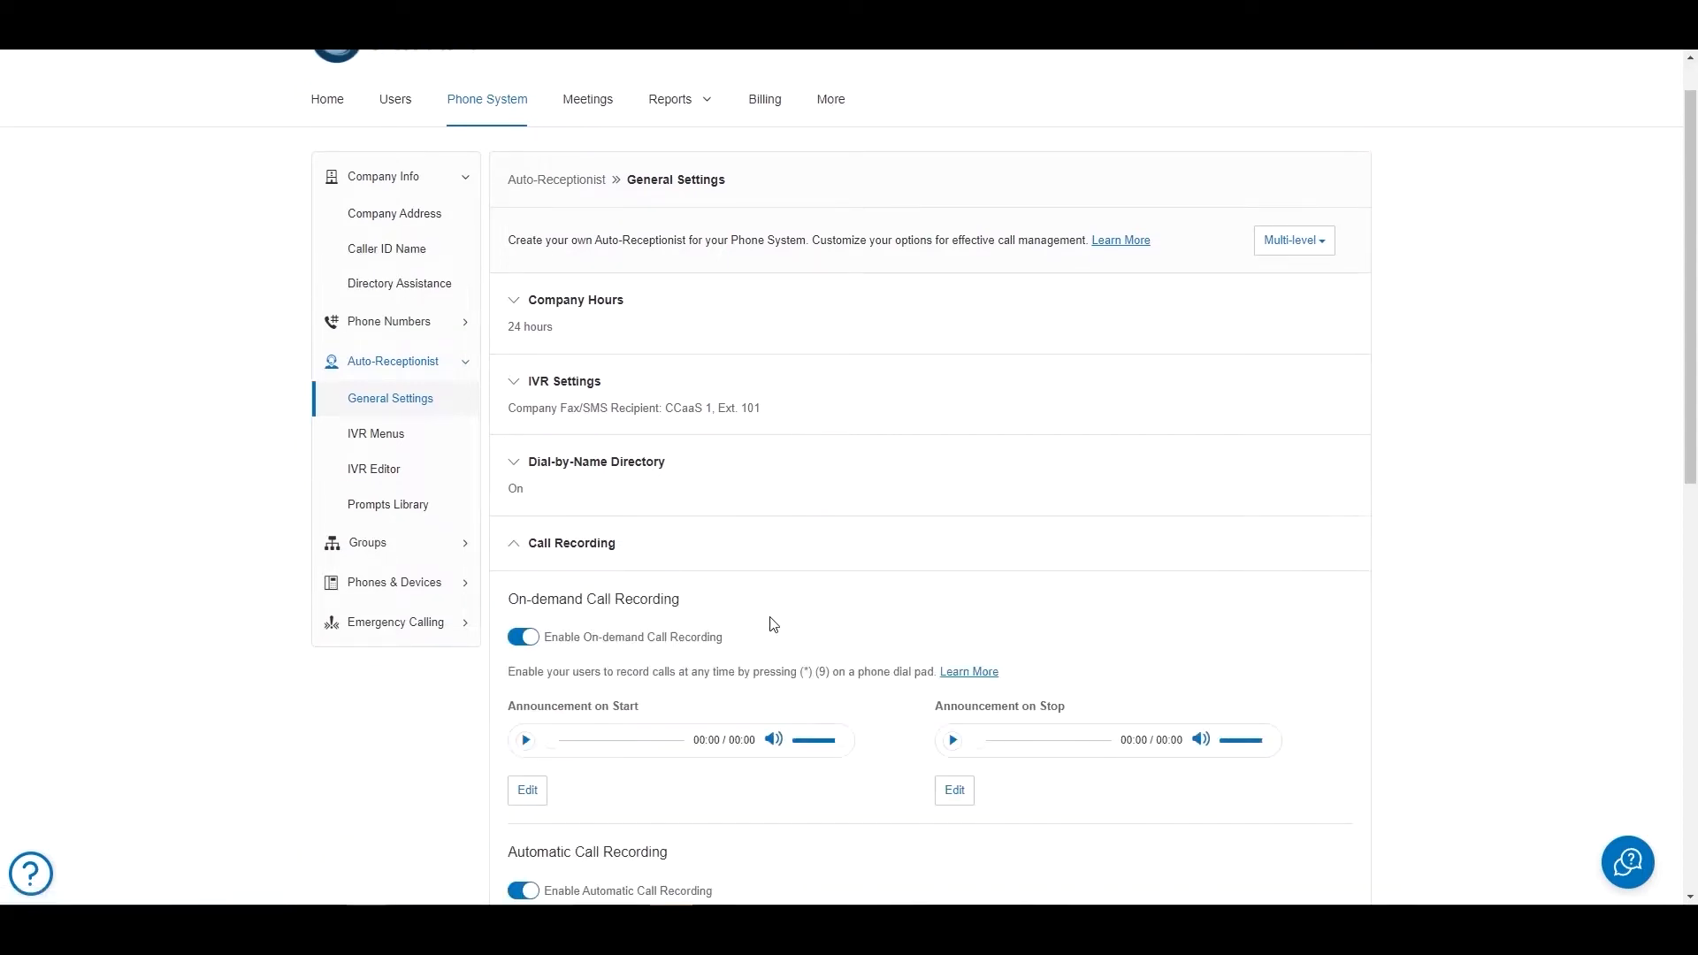
Review the On-demand Call Recording and Automatic Call Recording settings.
scroll(770, 626, "down", 3)
scroll(840, 360, "down", 3)
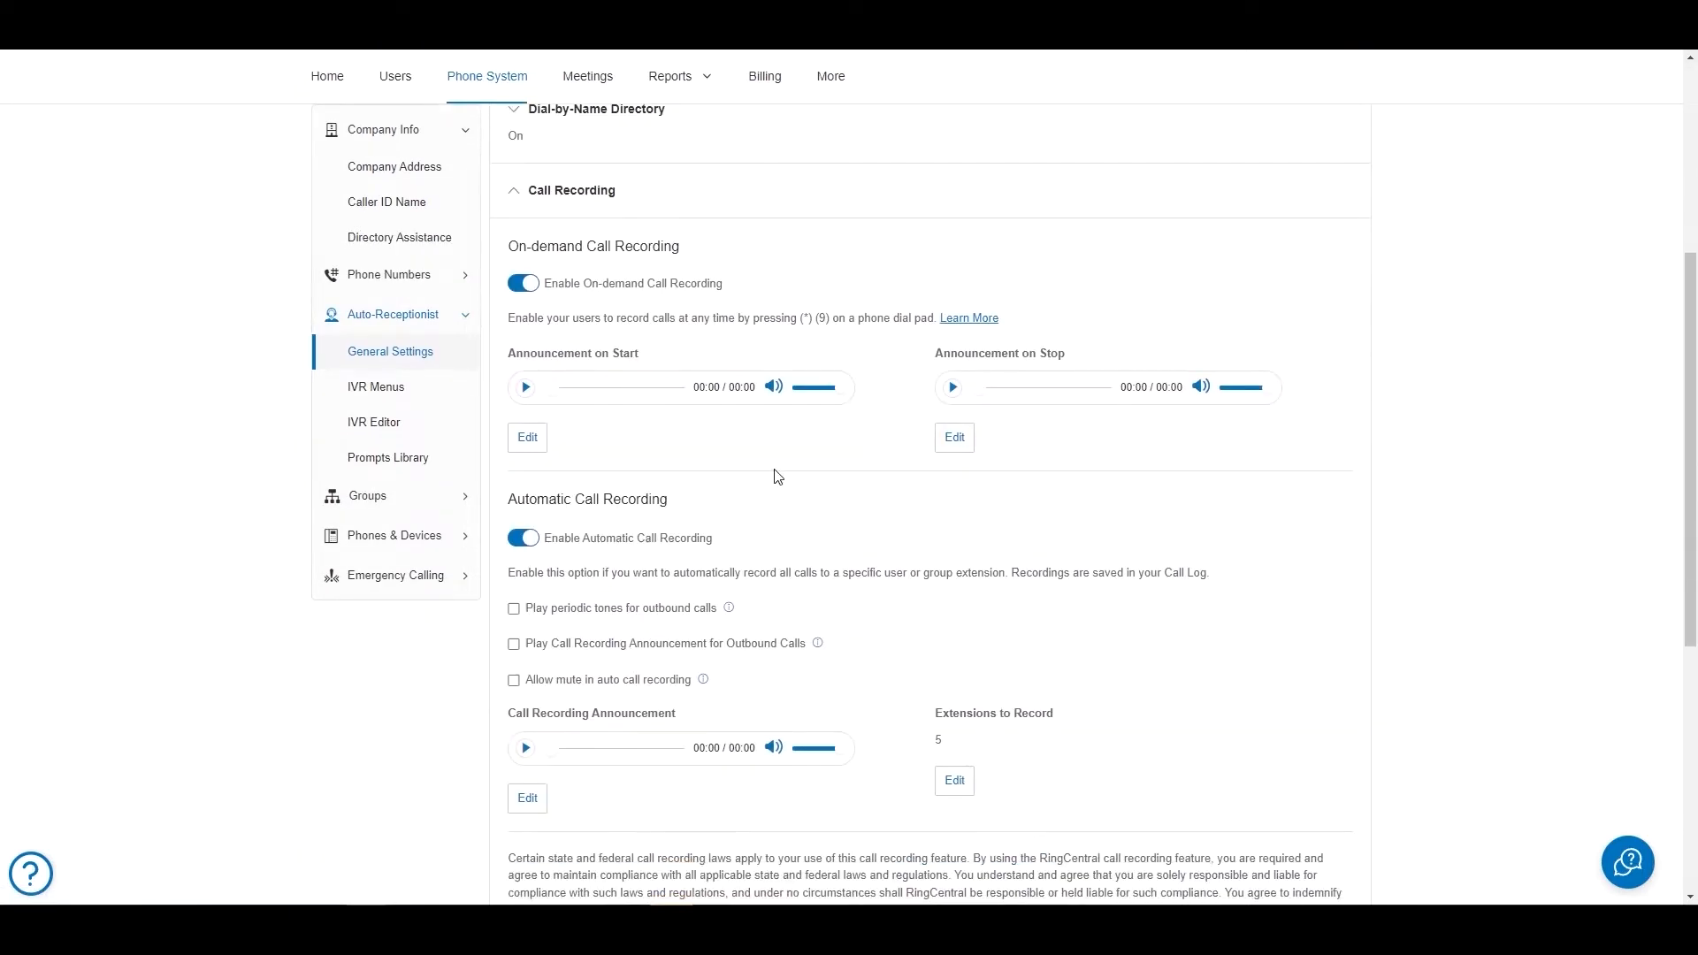
left_click_drag(513, 497, 694, 497)
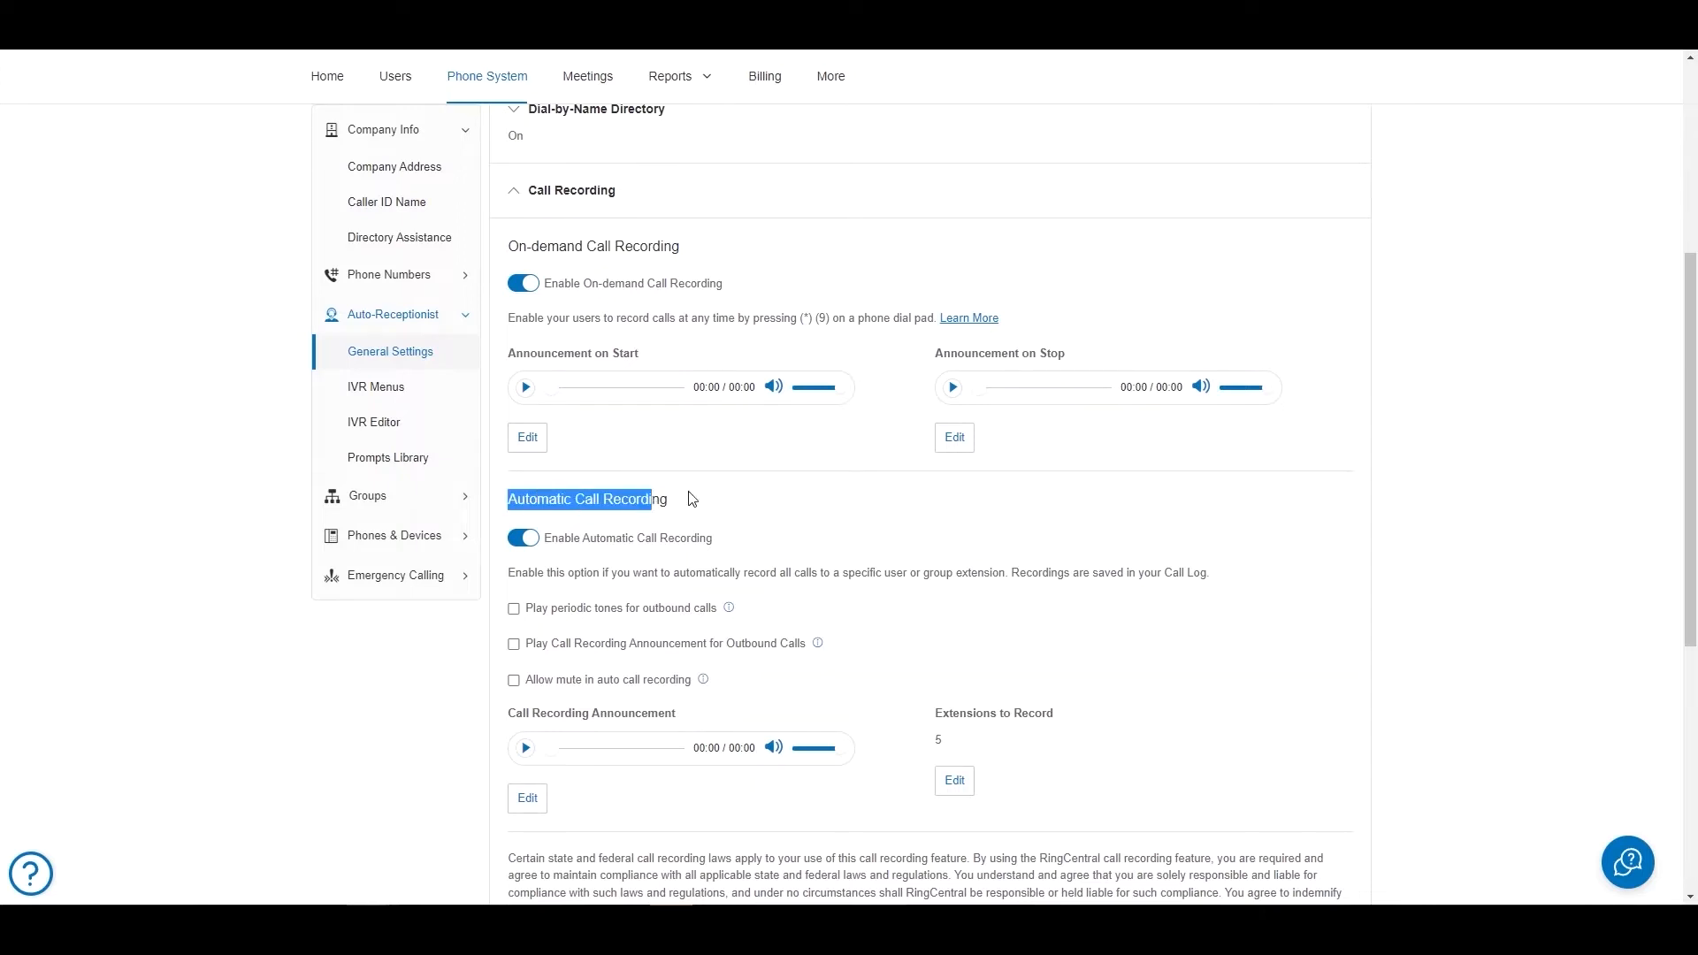
left_click(720, 499)
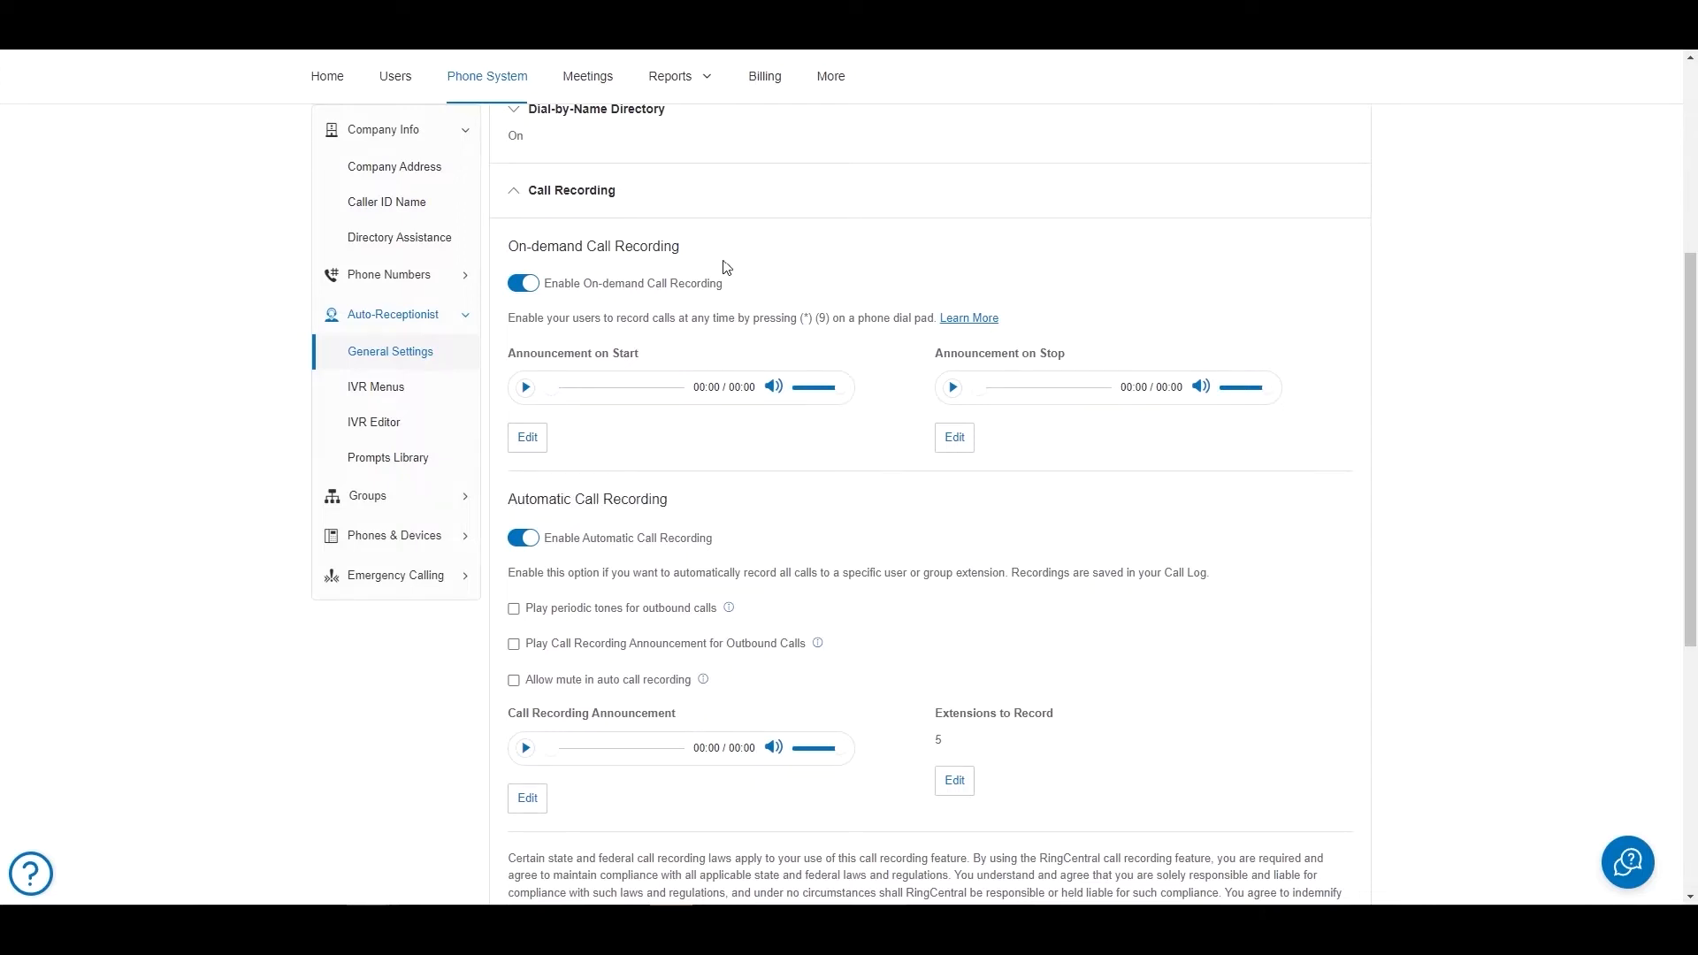
left_click_drag(709, 252, 515, 250)
left_click(515, 251)
scroll(725, 415, "down", 1)
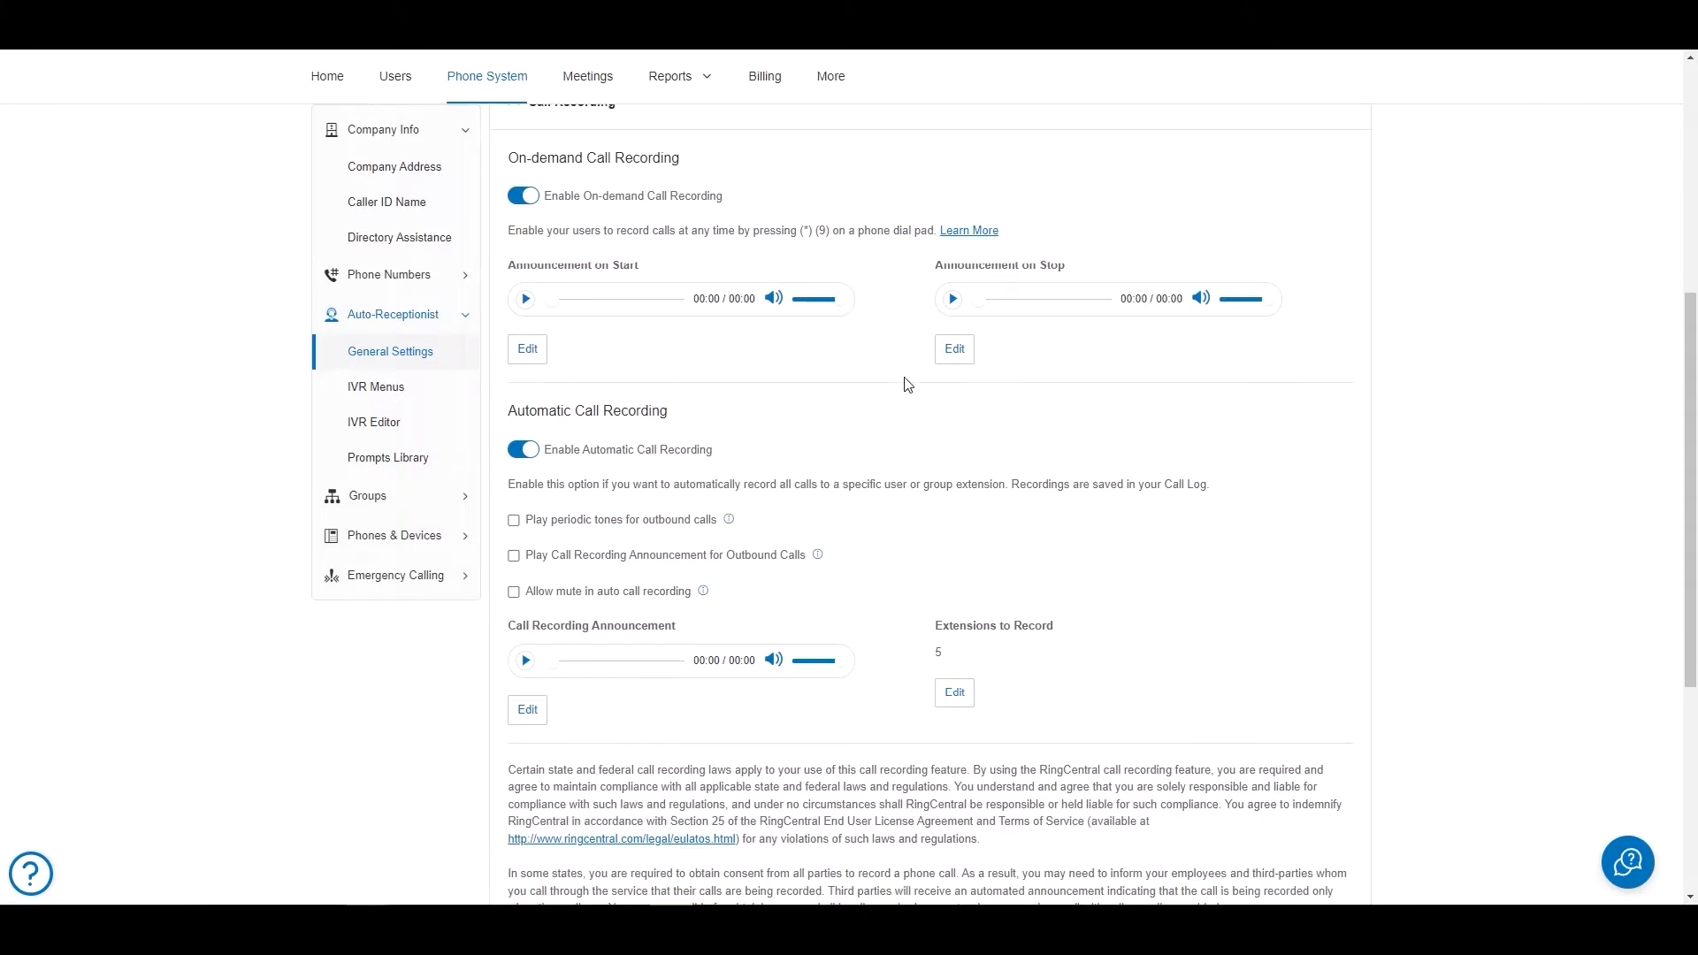
Review the users in Extensions to Record for automatic call recording and save the selection.
left_click(952, 694)
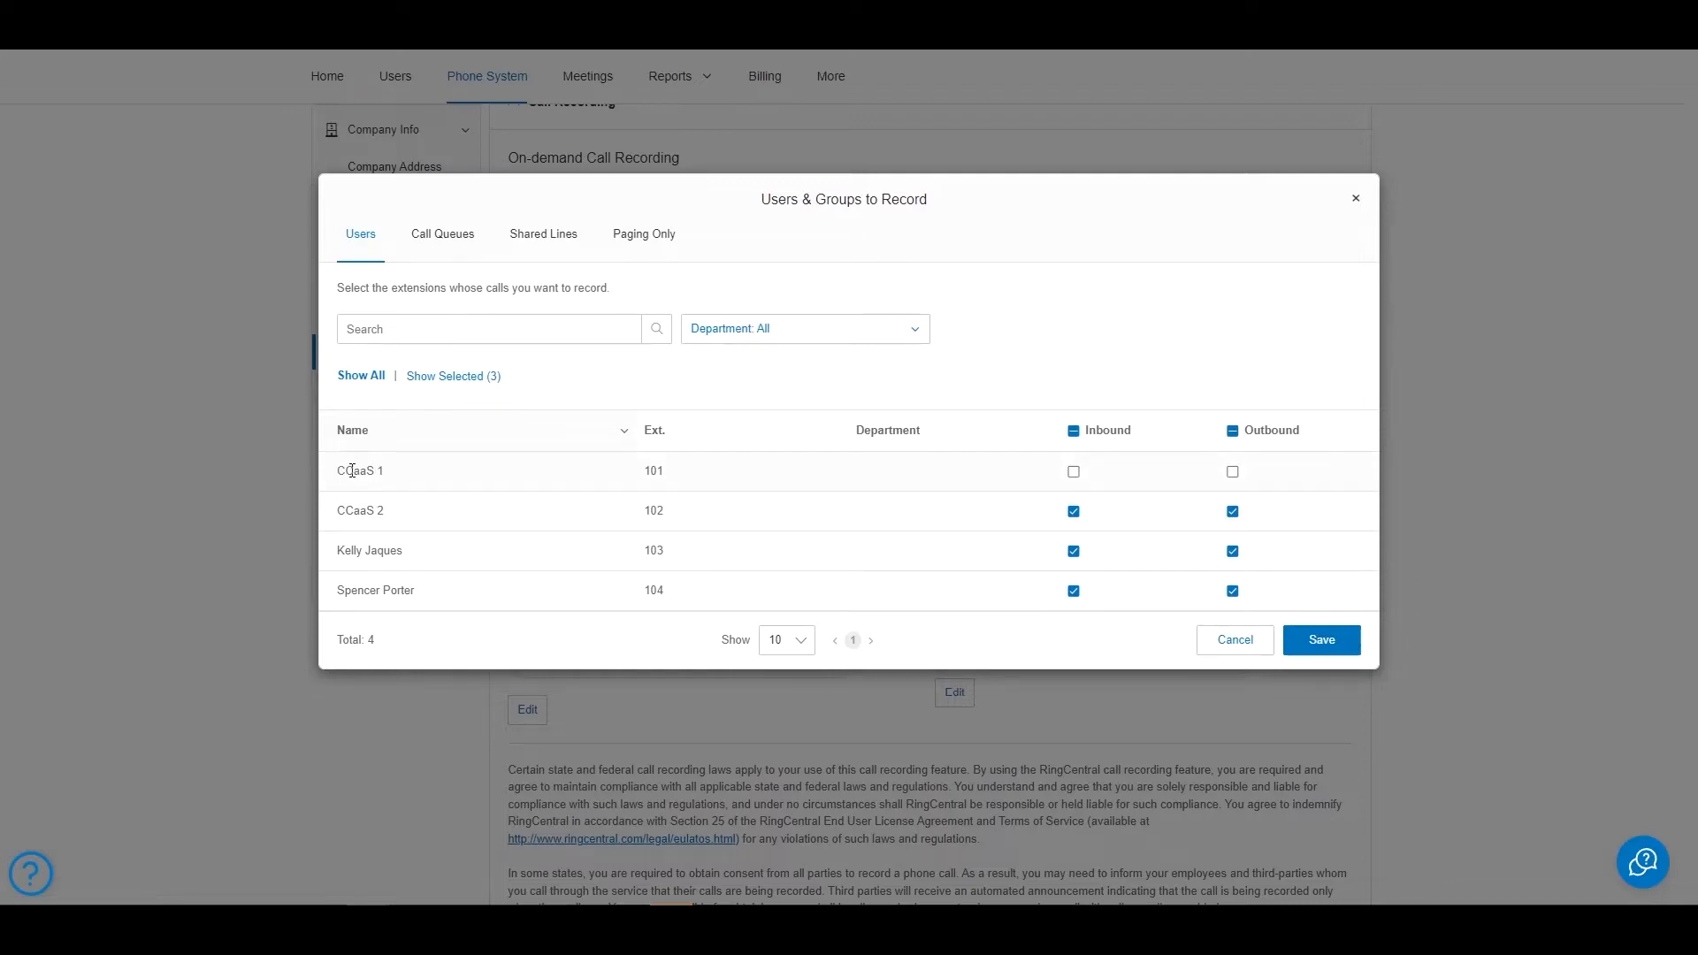
left_click_drag(338, 471, 405, 475)
left_click(405, 475)
left_click(1309, 638)
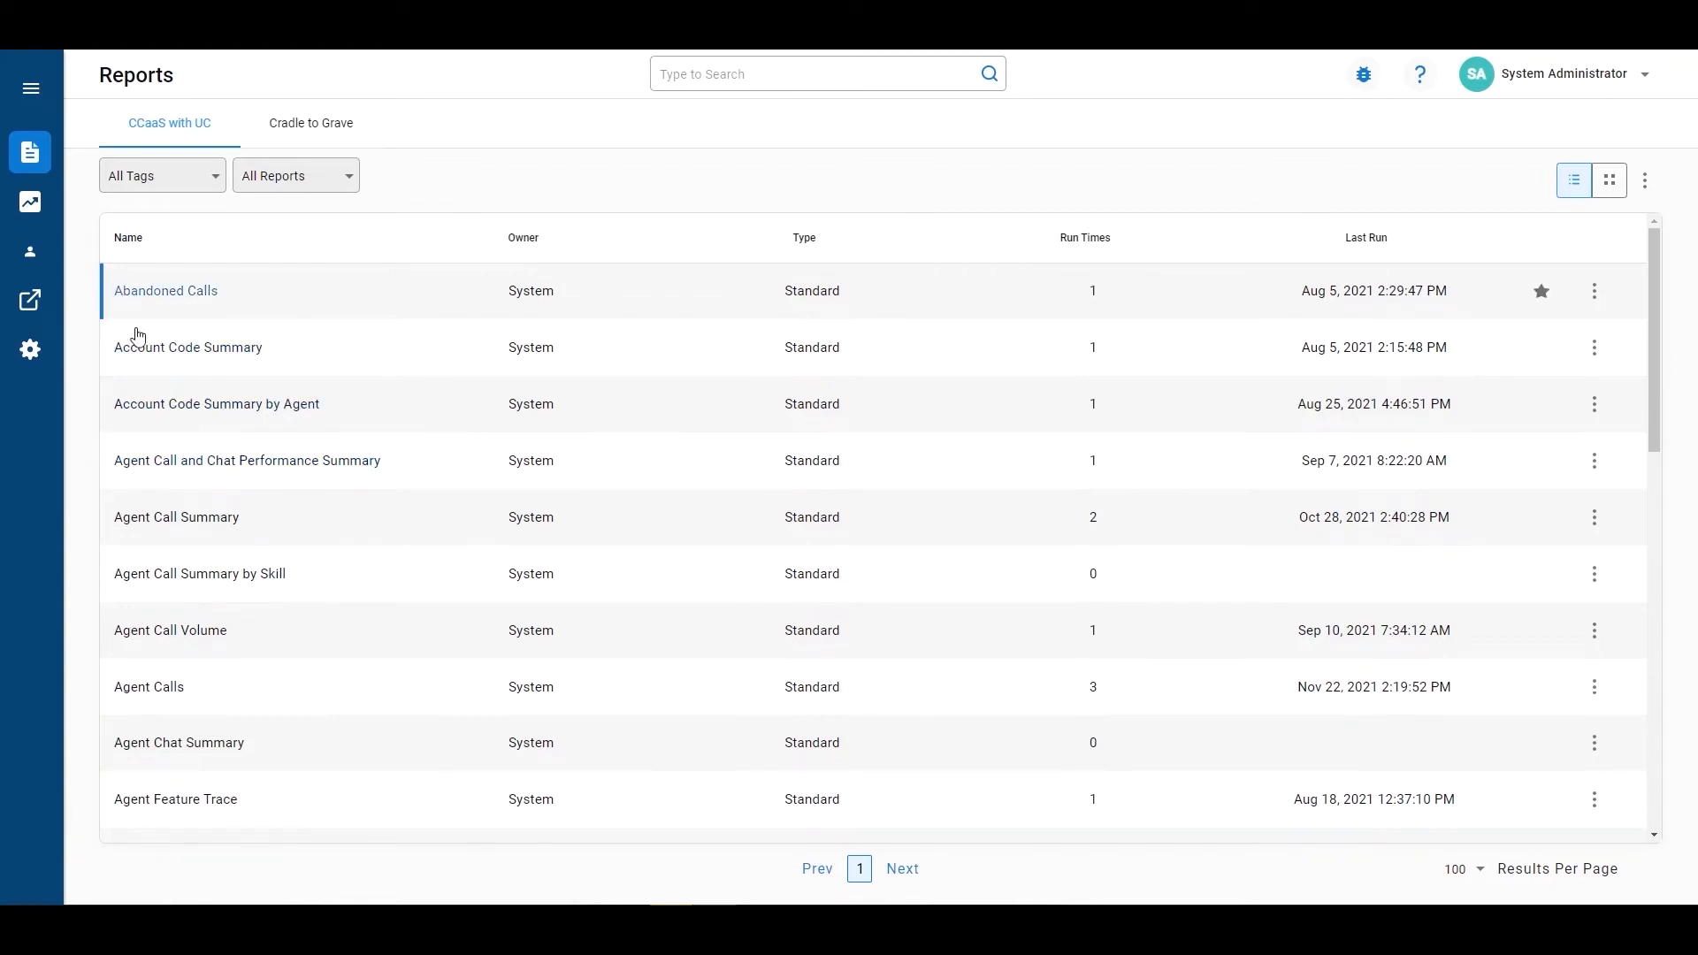
Switch to Xima CCaaS, open the RingCentral Platform Settings, and sign in to RingCentral to authenticate the API.
left_click(29, 352)
left_click(139, 346)
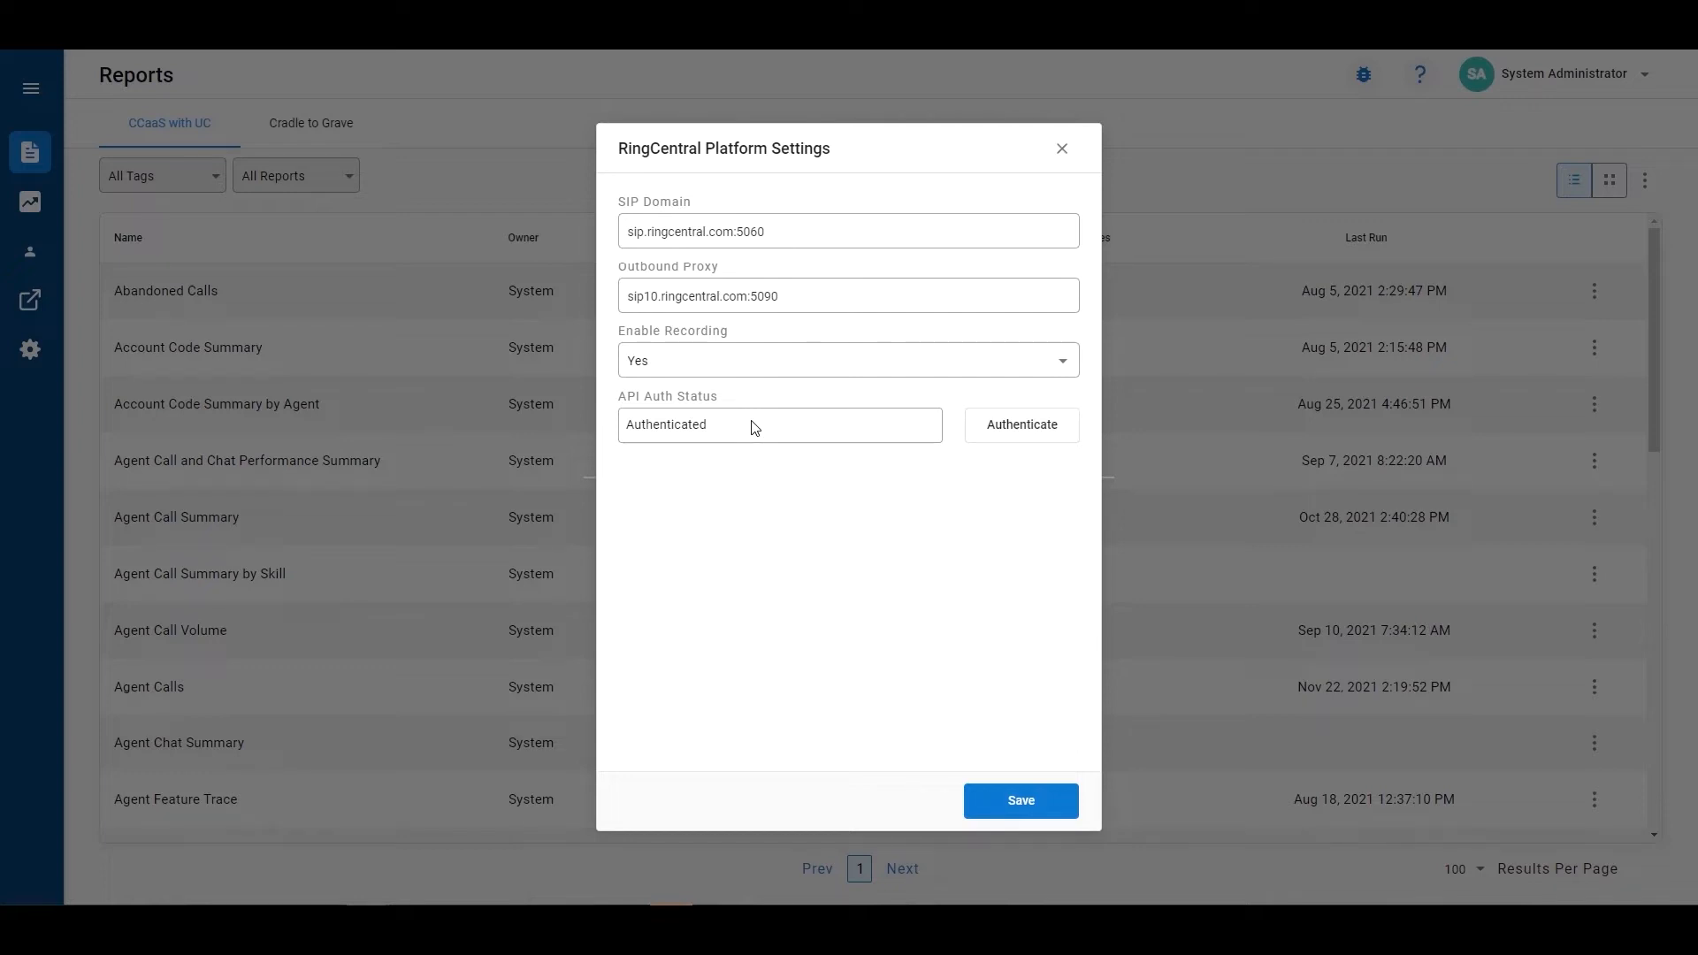
left_click(1016, 435)
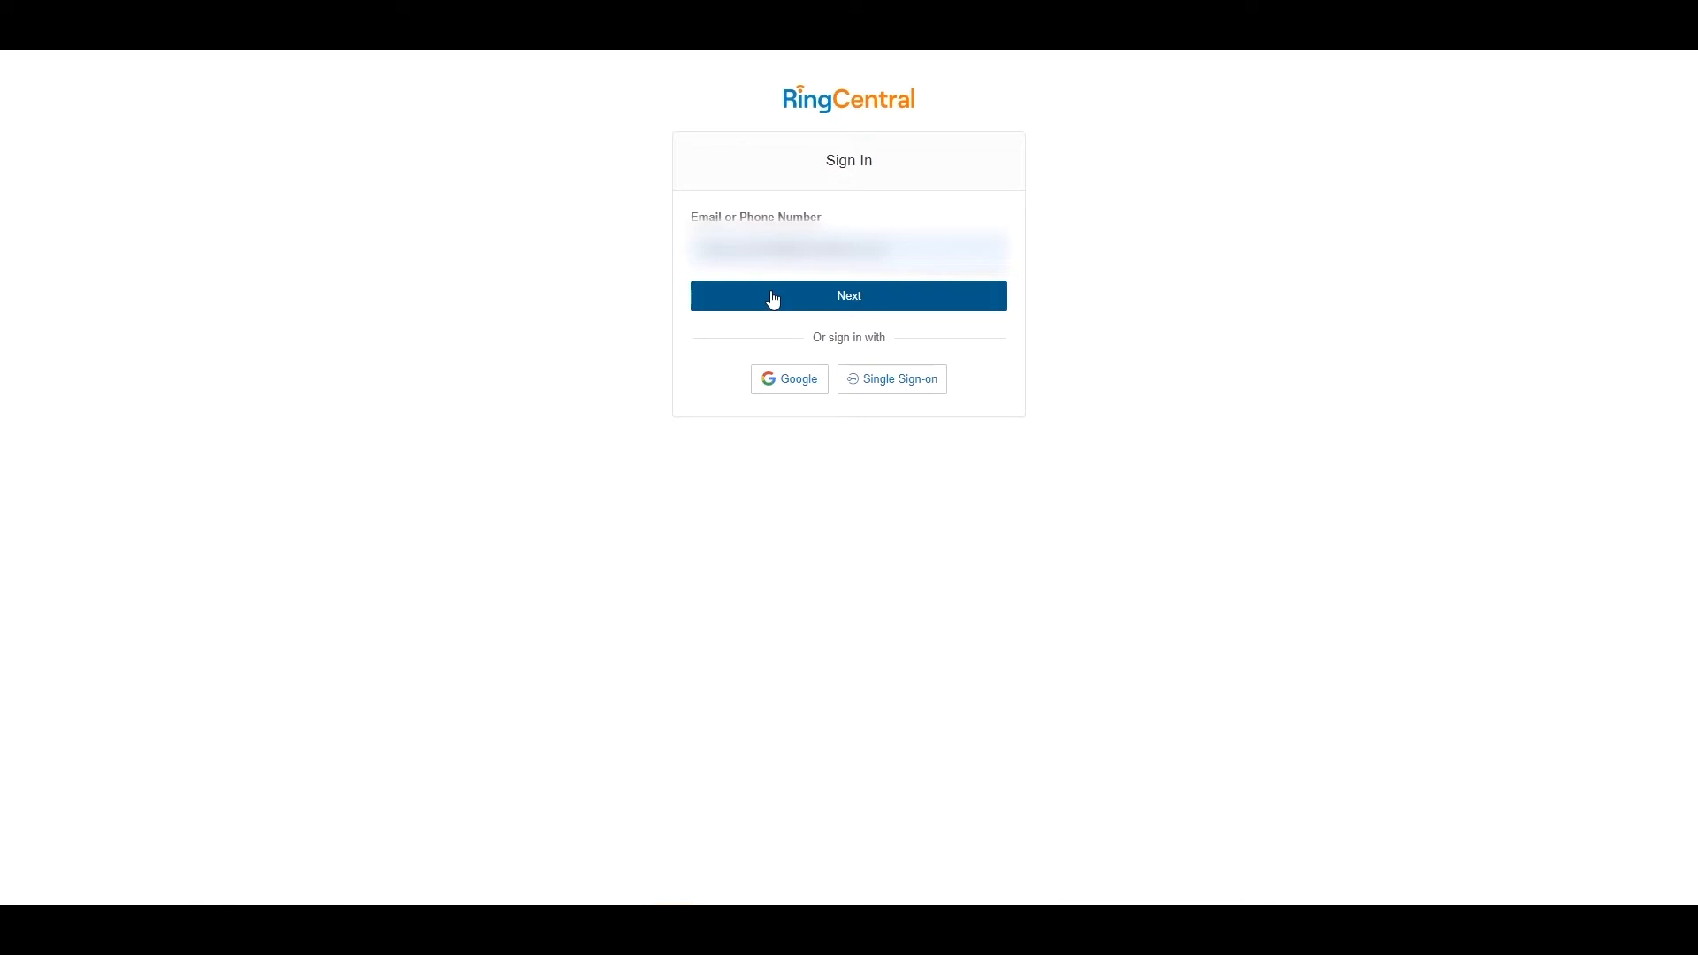
left_click(772, 299)
key("Return")
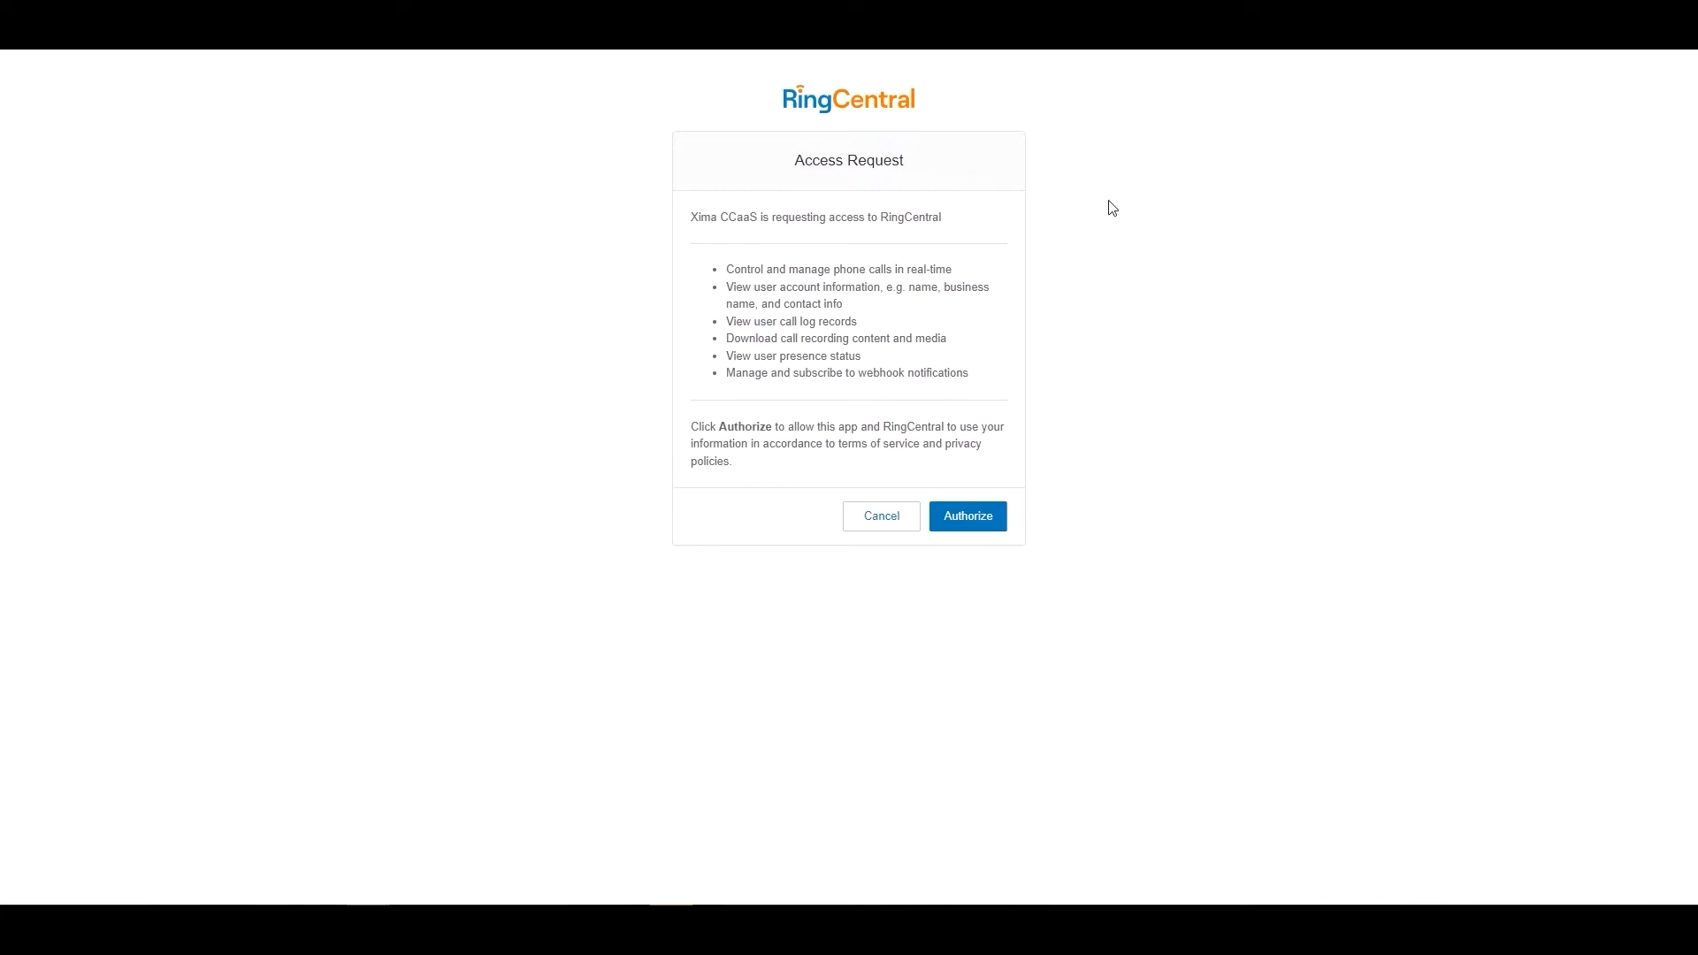
Check the call recording download permission, authorize Xima CCaaS's access to RingCentral, and close the platform settings.
left_click_drag(733, 337, 967, 345)
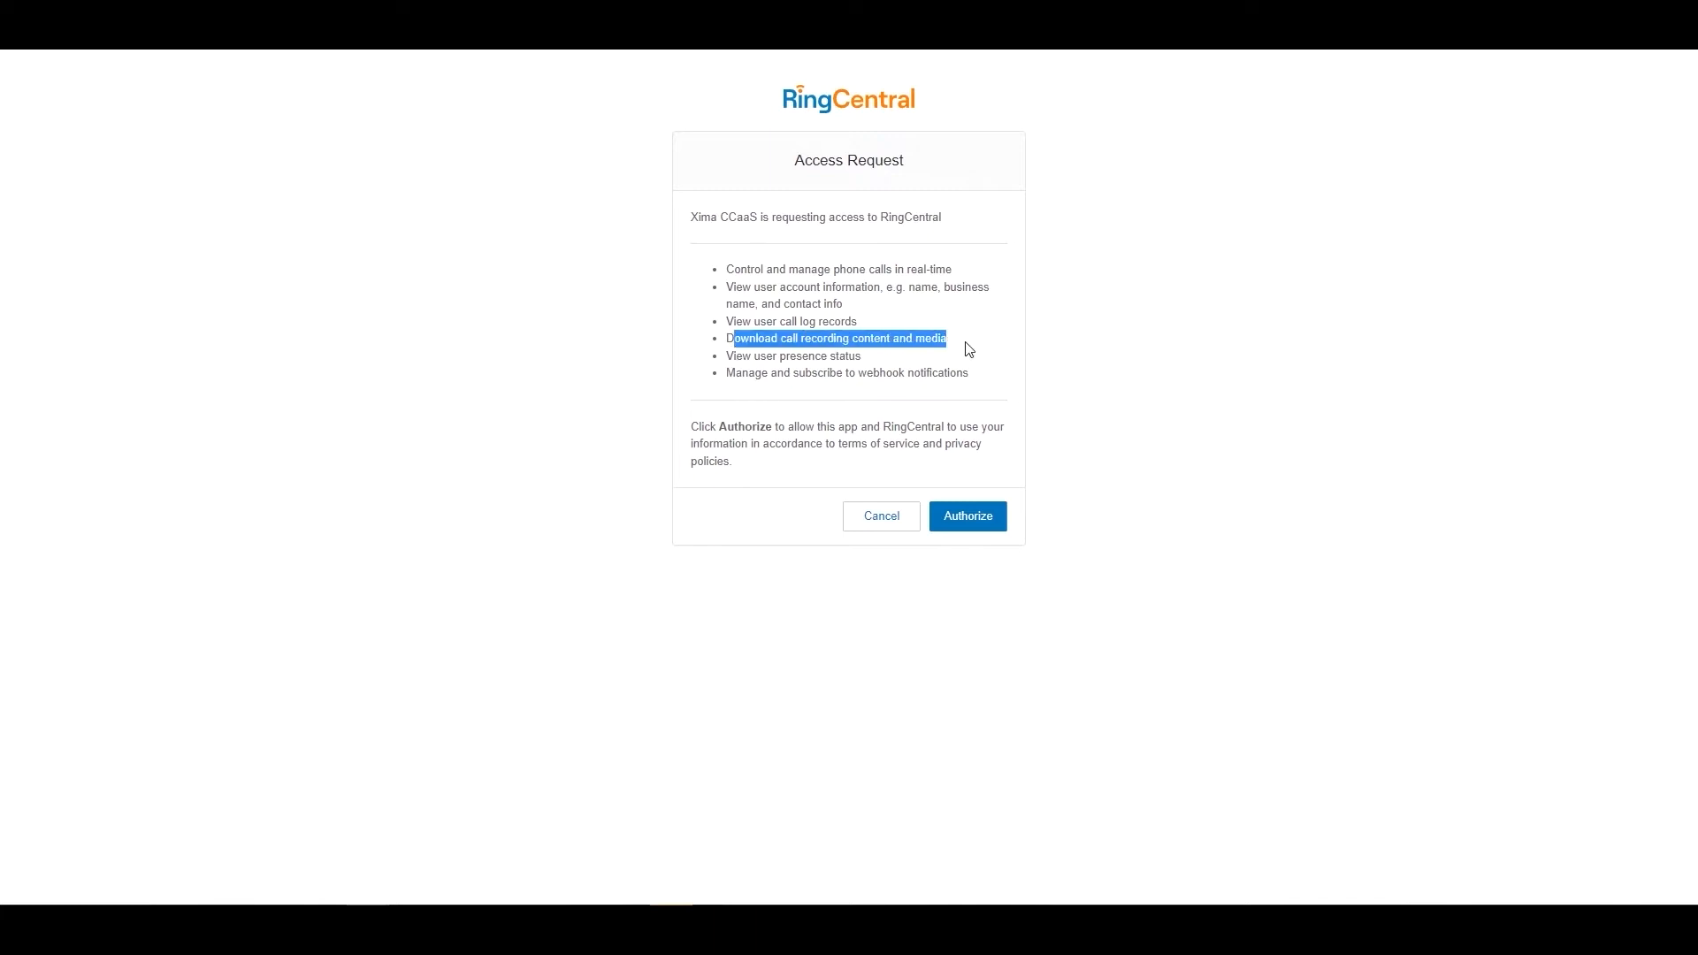
left_click(967, 352)
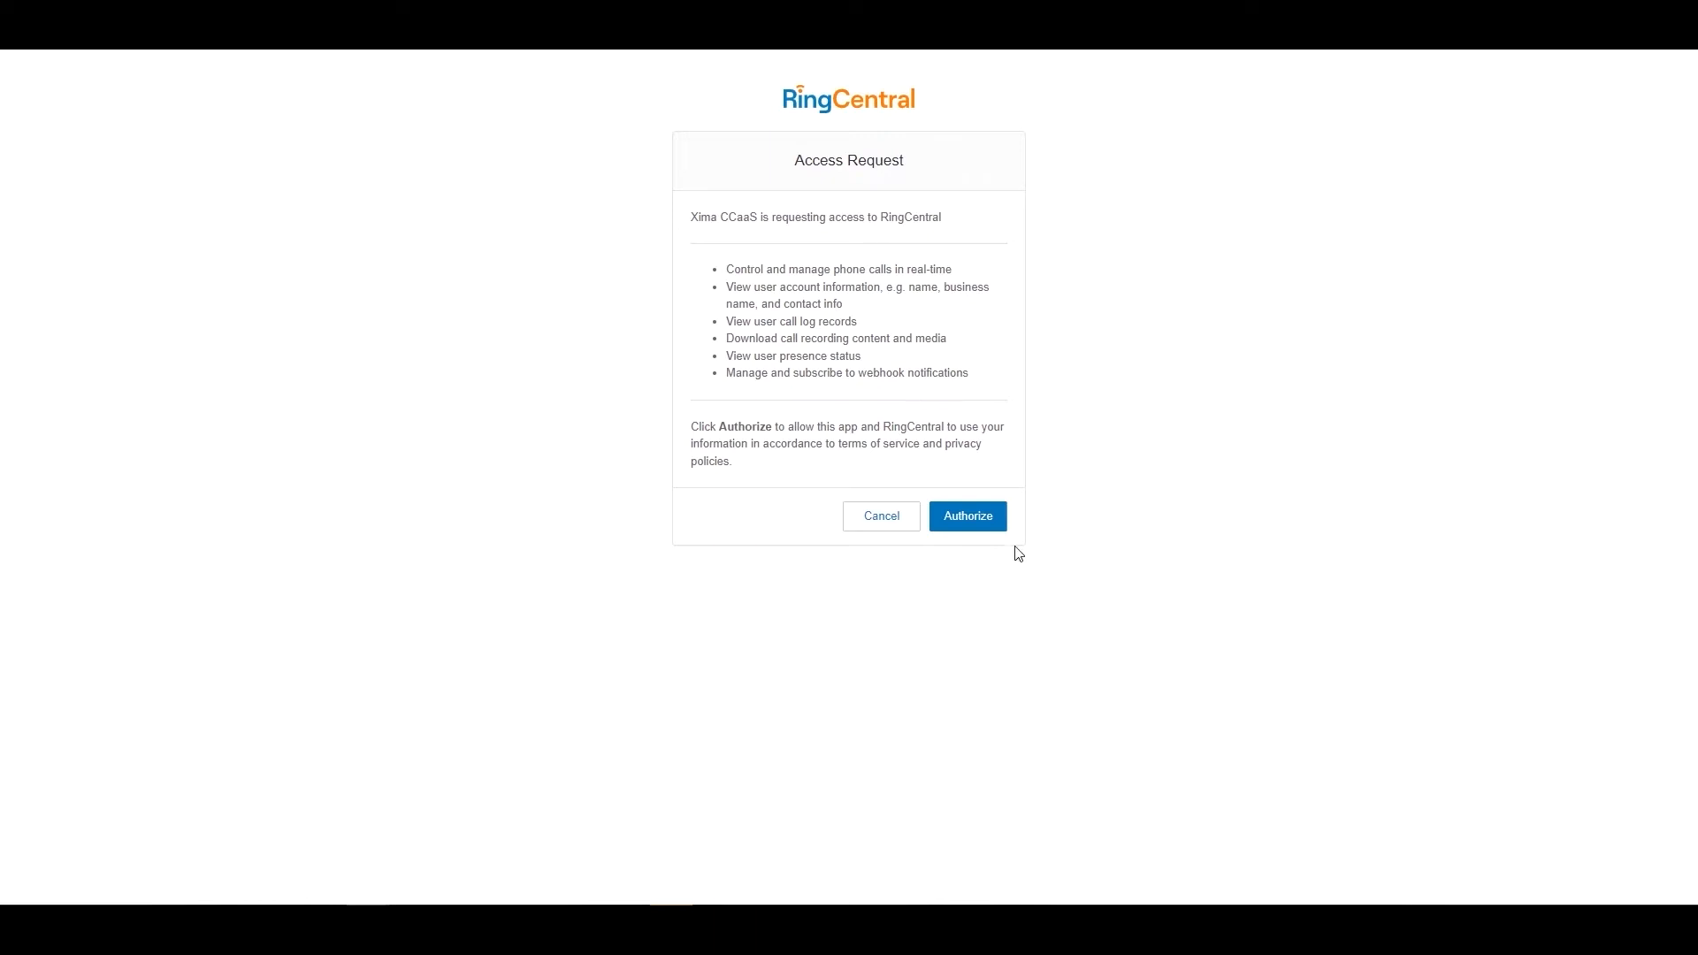
left_click(987, 518)
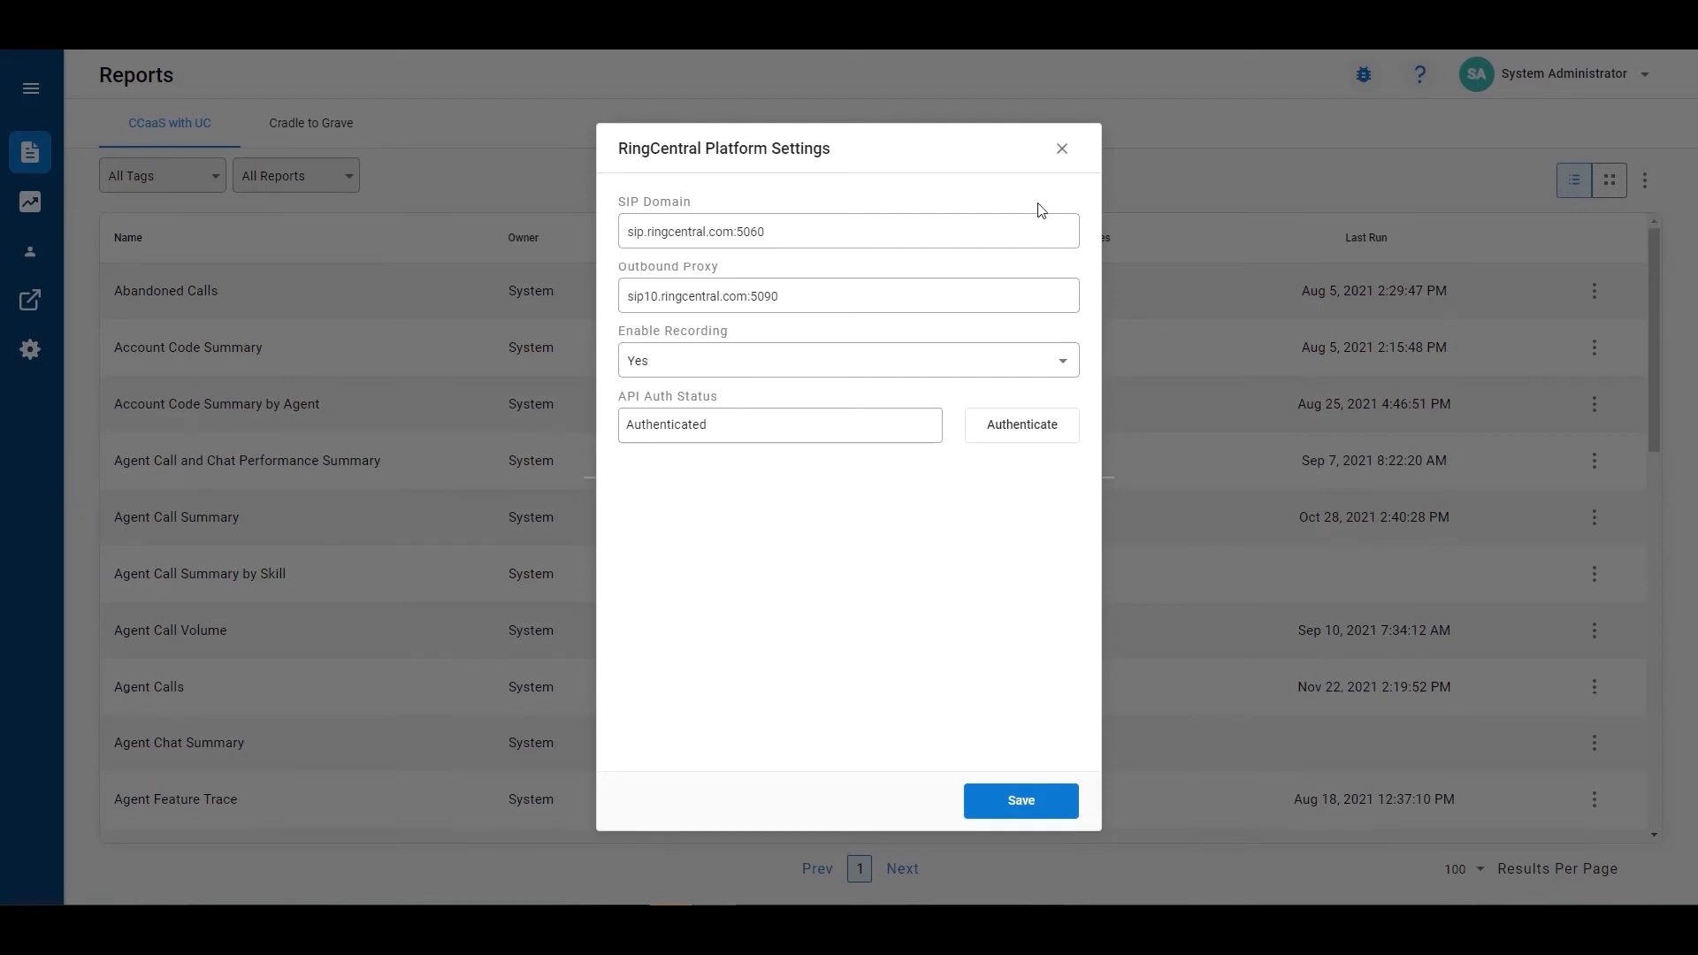
left_click(1061, 148)
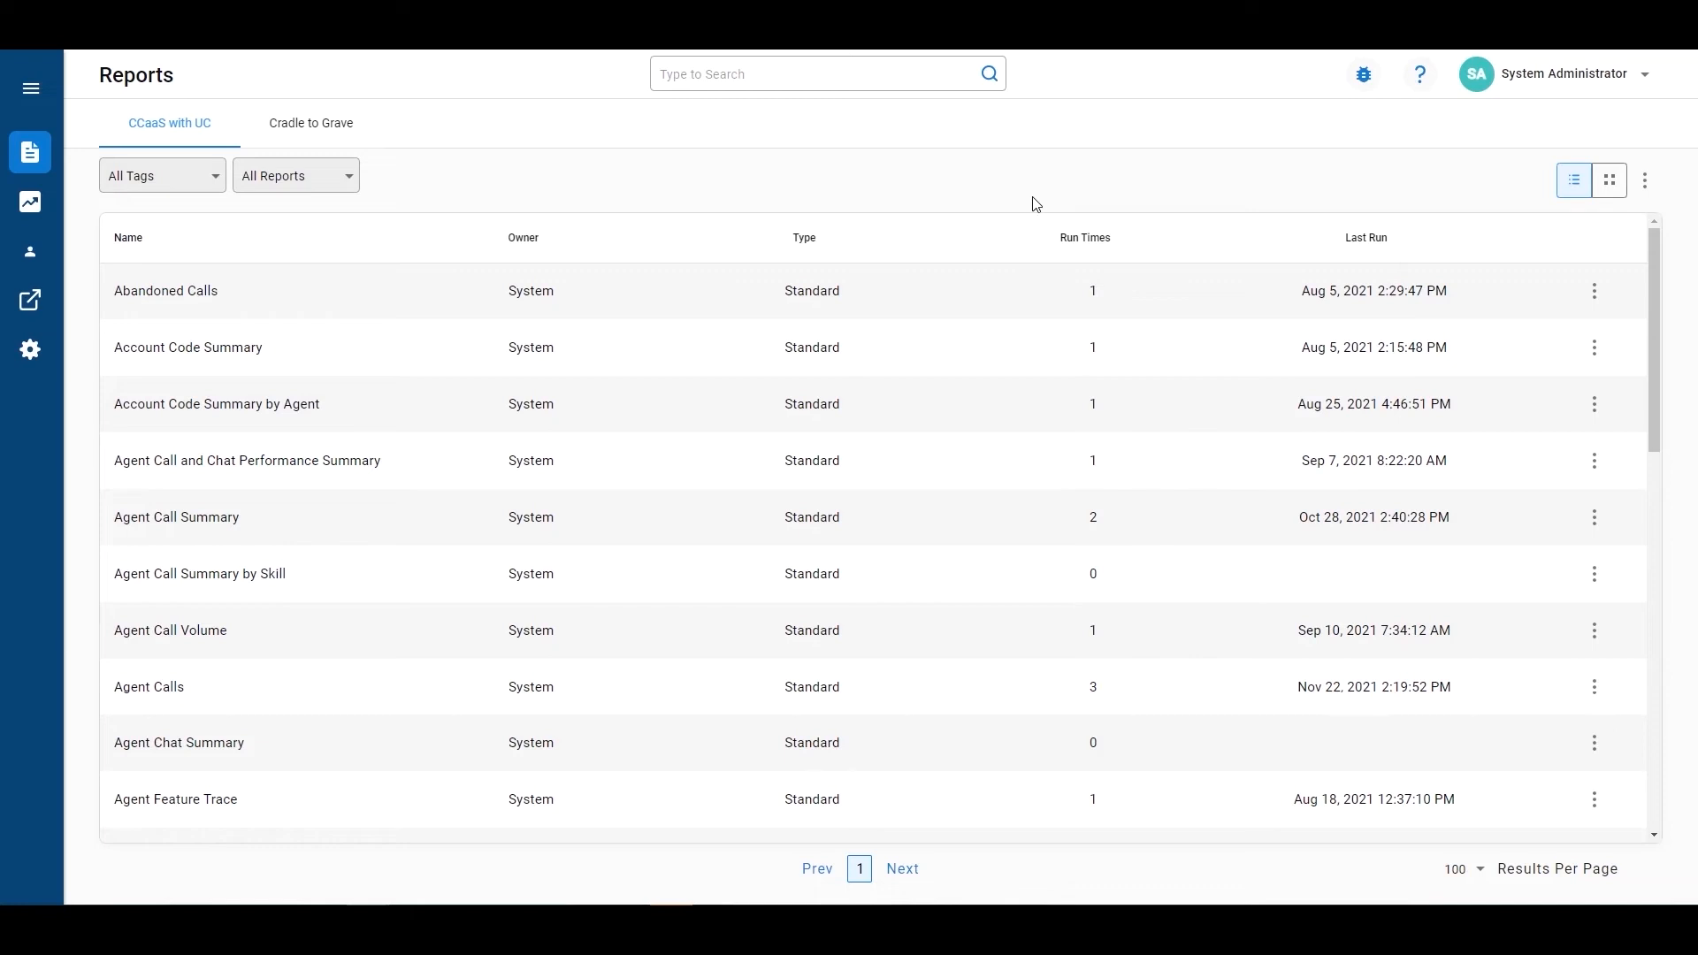
Run the Cradle to Grave report for the date range 12/1/2021 – 12/7/2021.
left_click(313, 131)
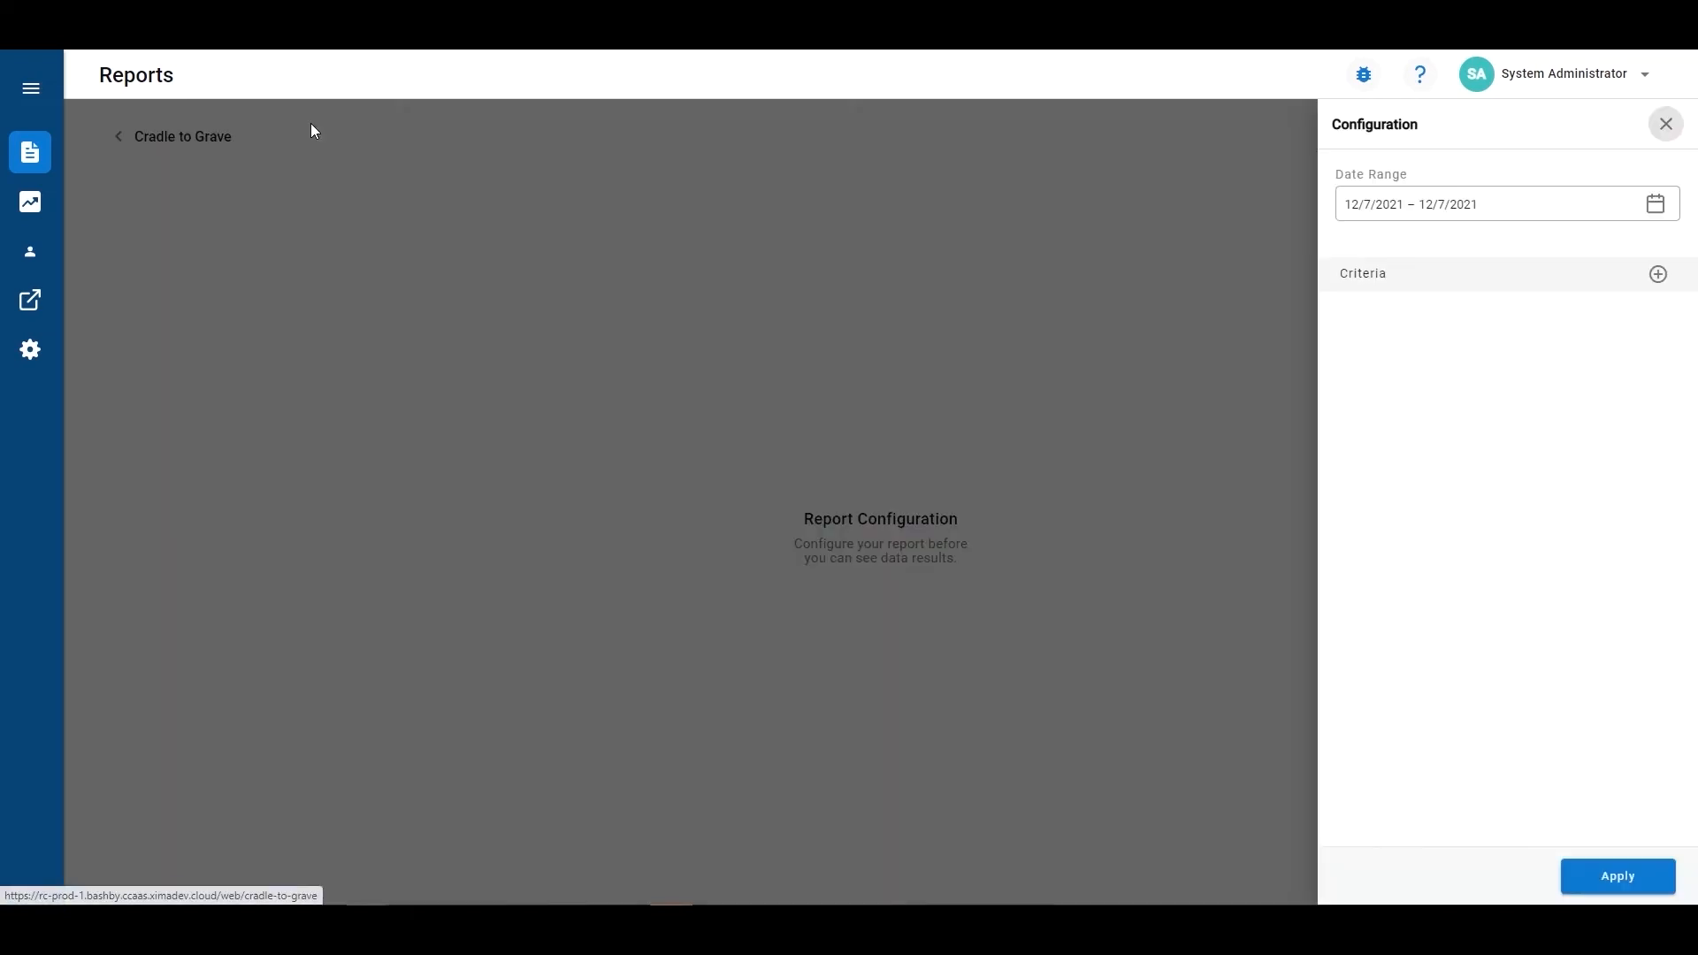
left_click(1655, 203)
left_click(1479, 332)
left_click(1431, 366)
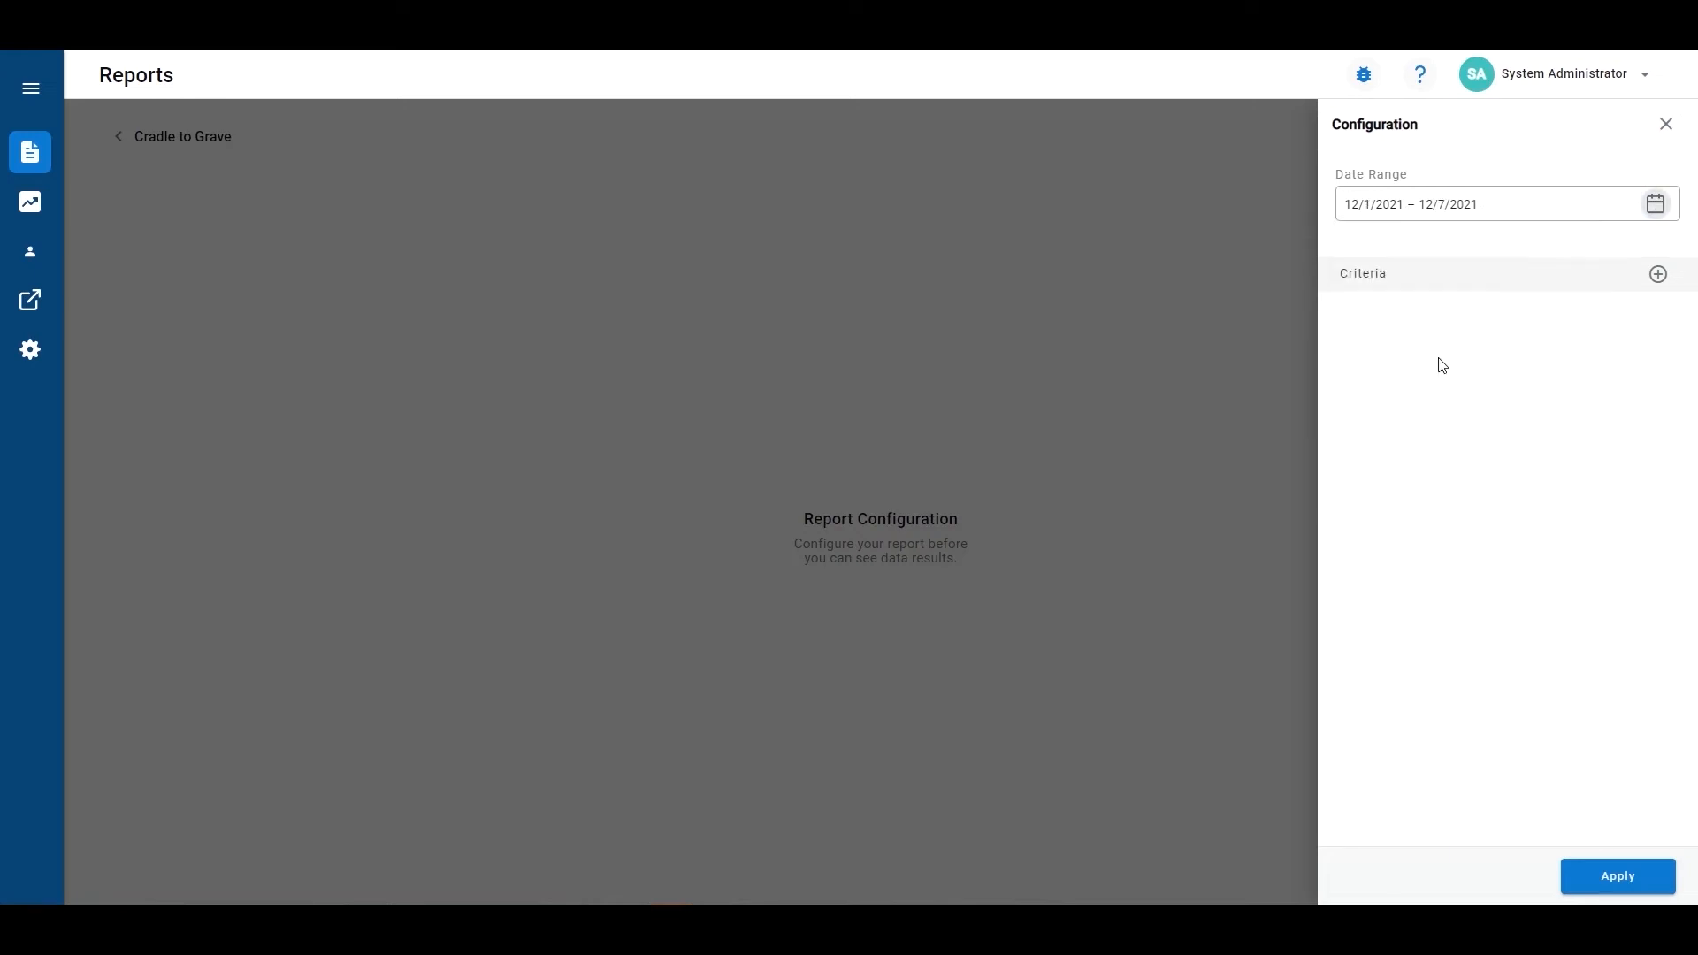
left_click(1631, 893)
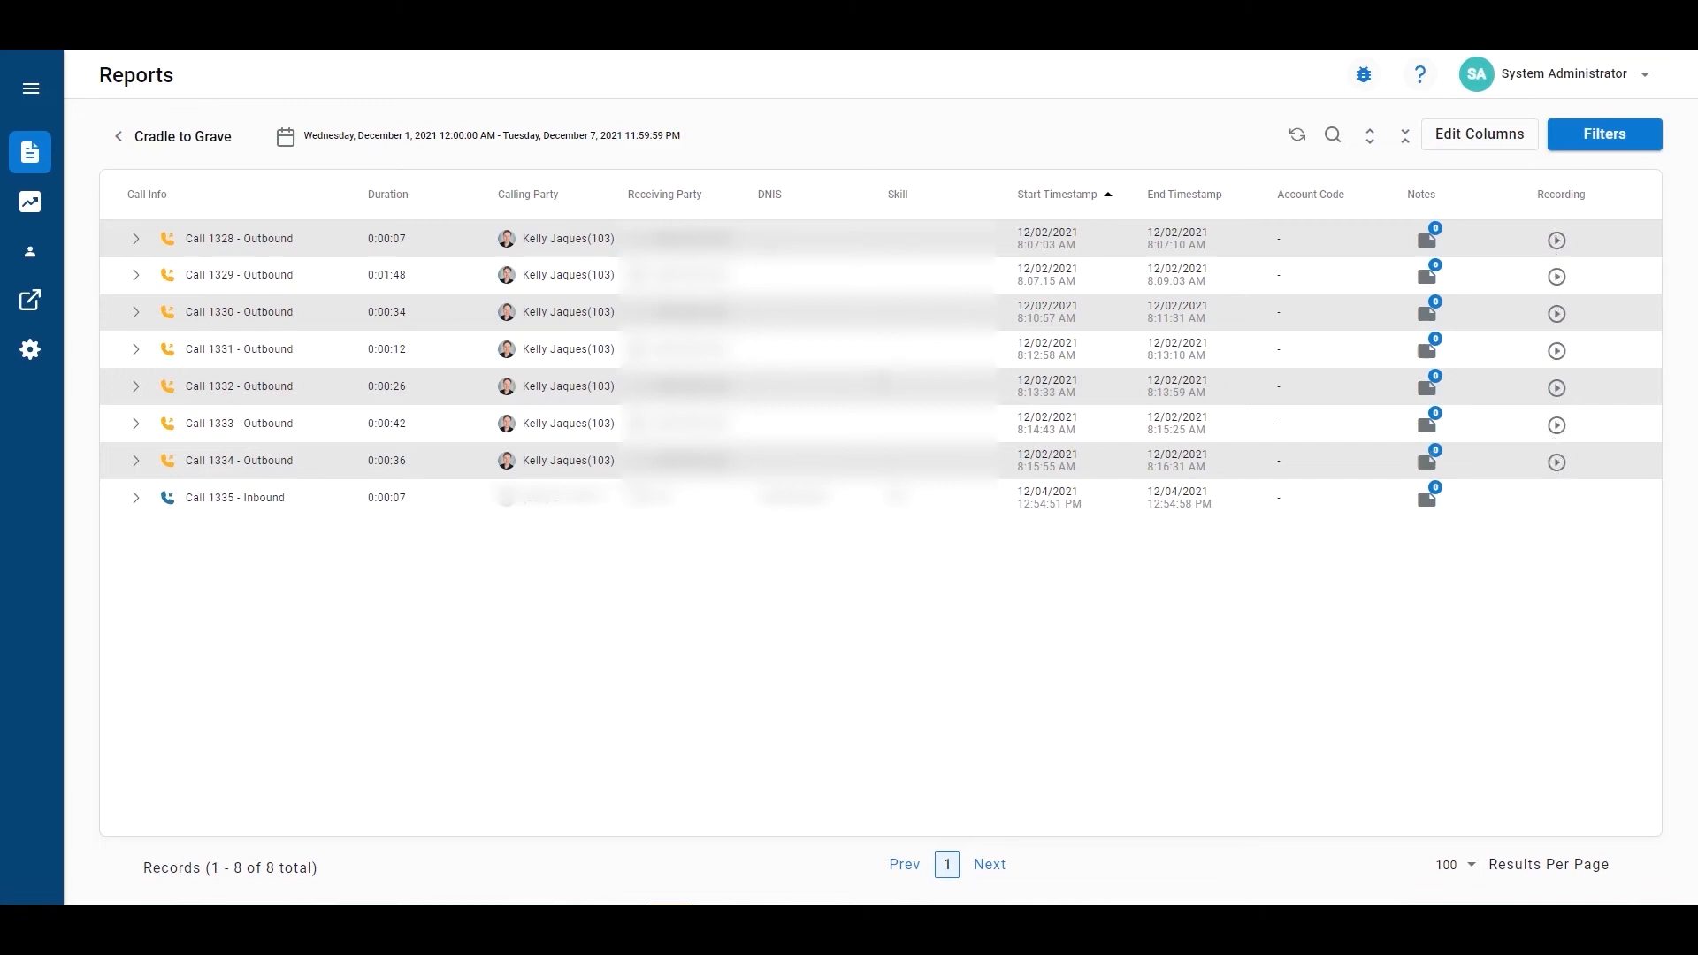
Expand Call 1330 - Outbound and play a short part of its recording.
left_click(346, 317)
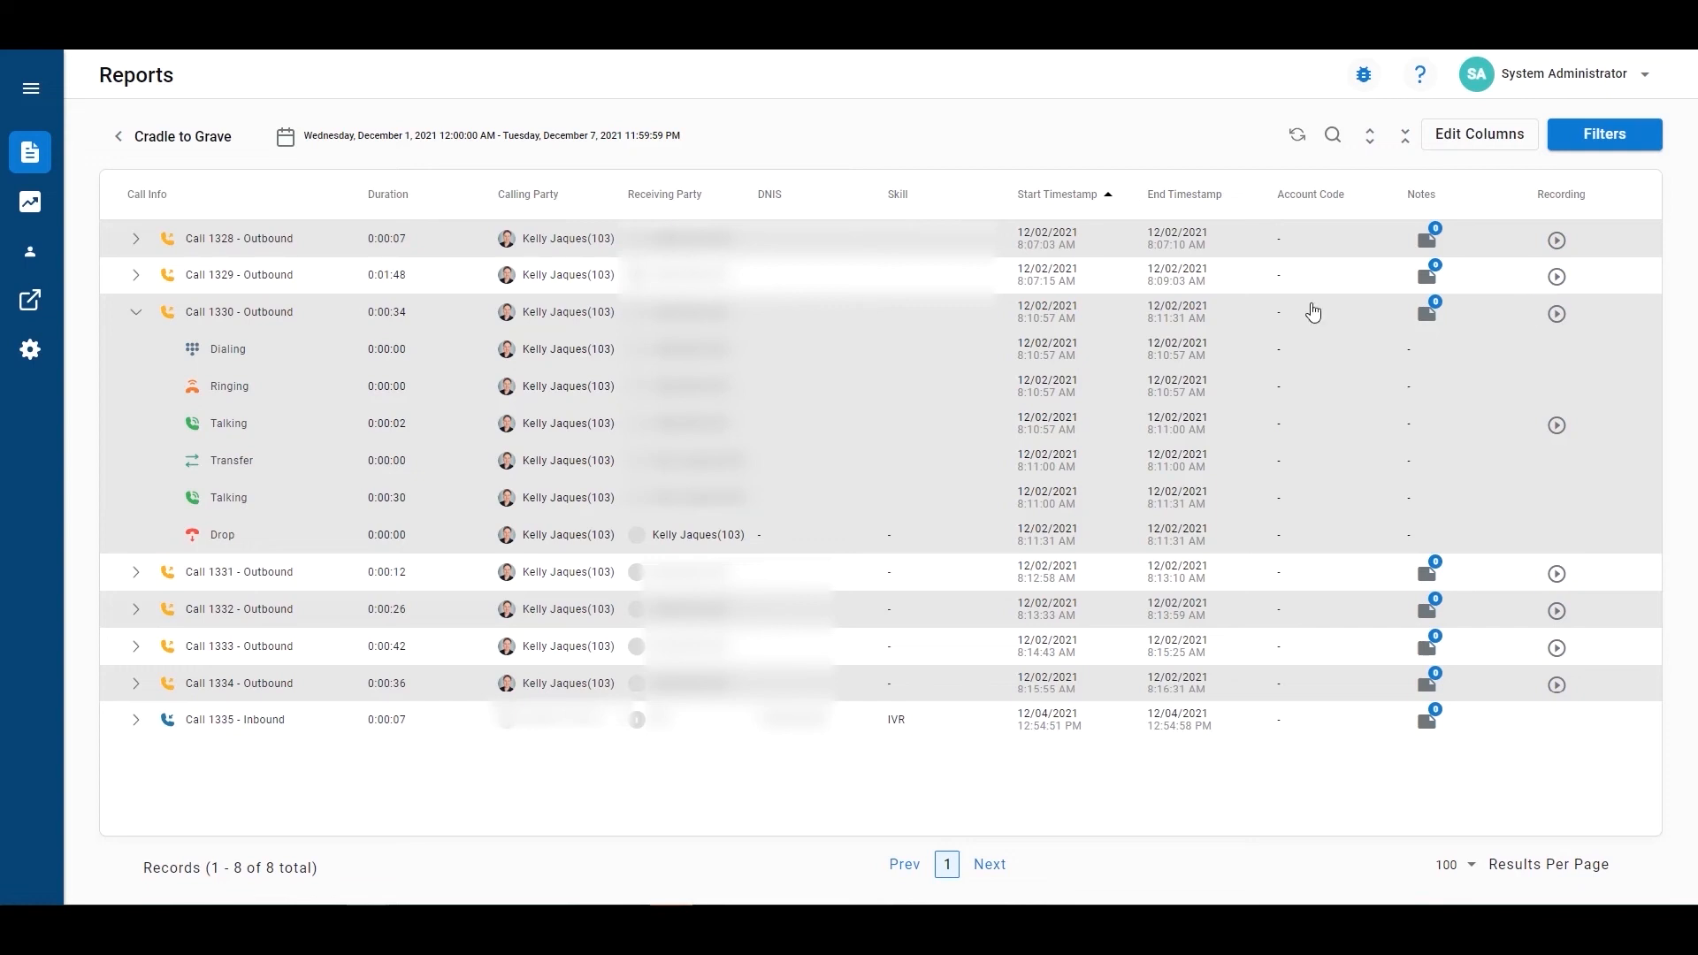
left_click(1558, 316)
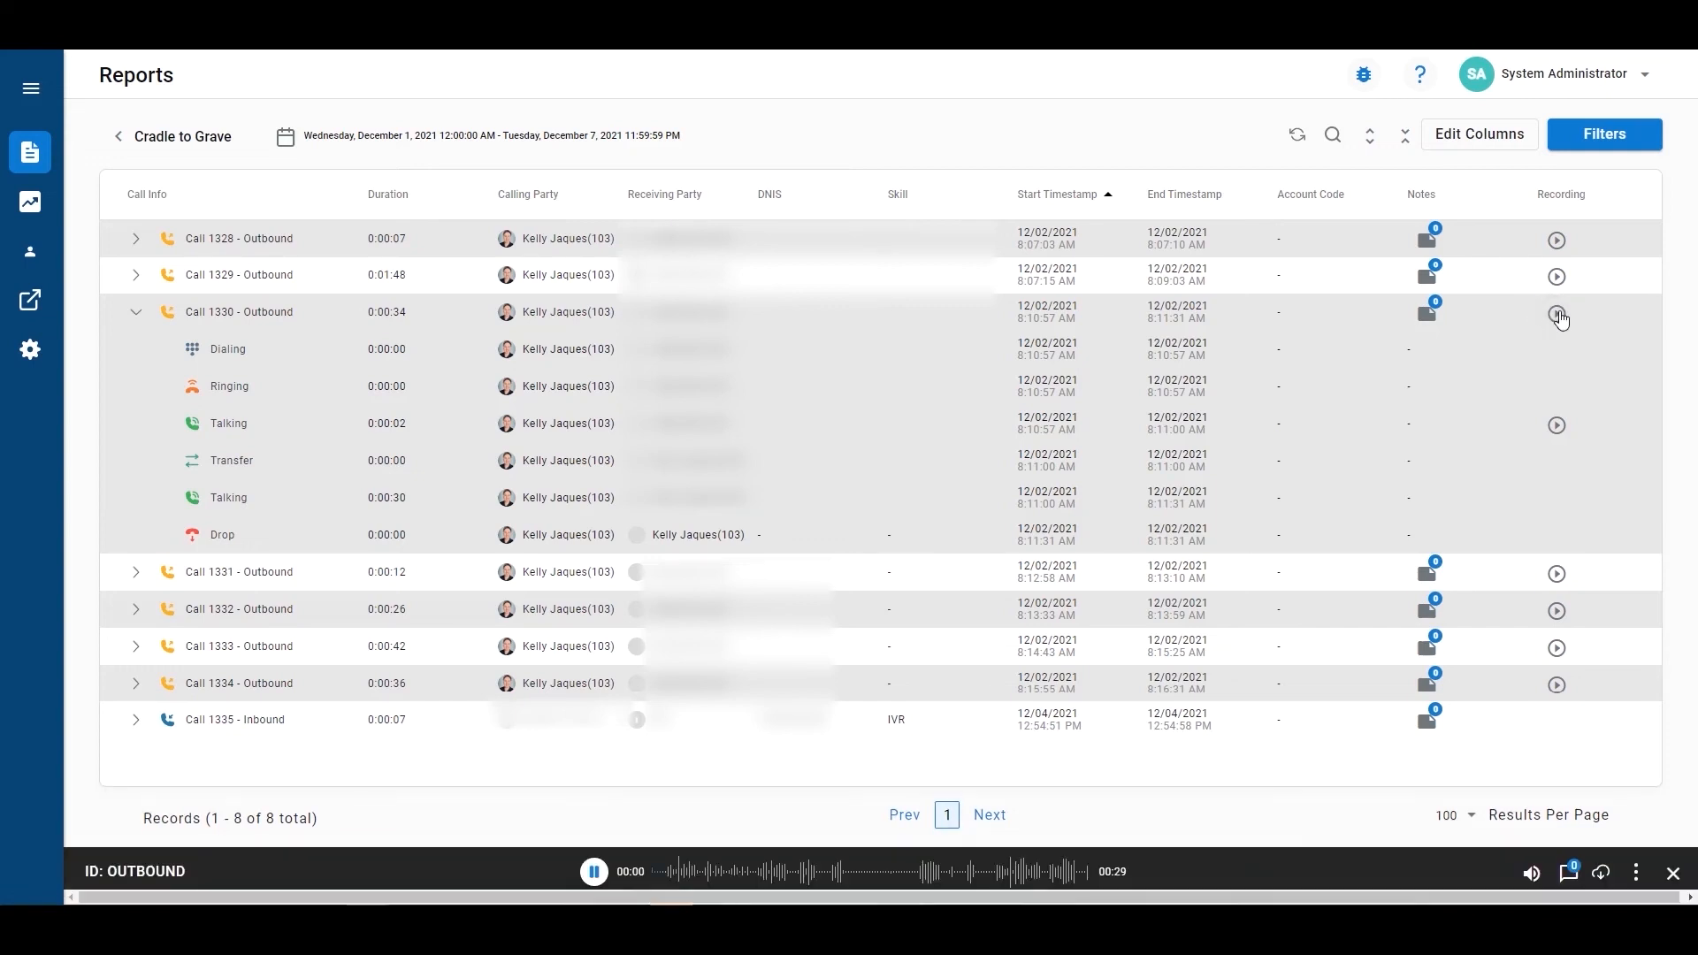
left_click(594, 873)
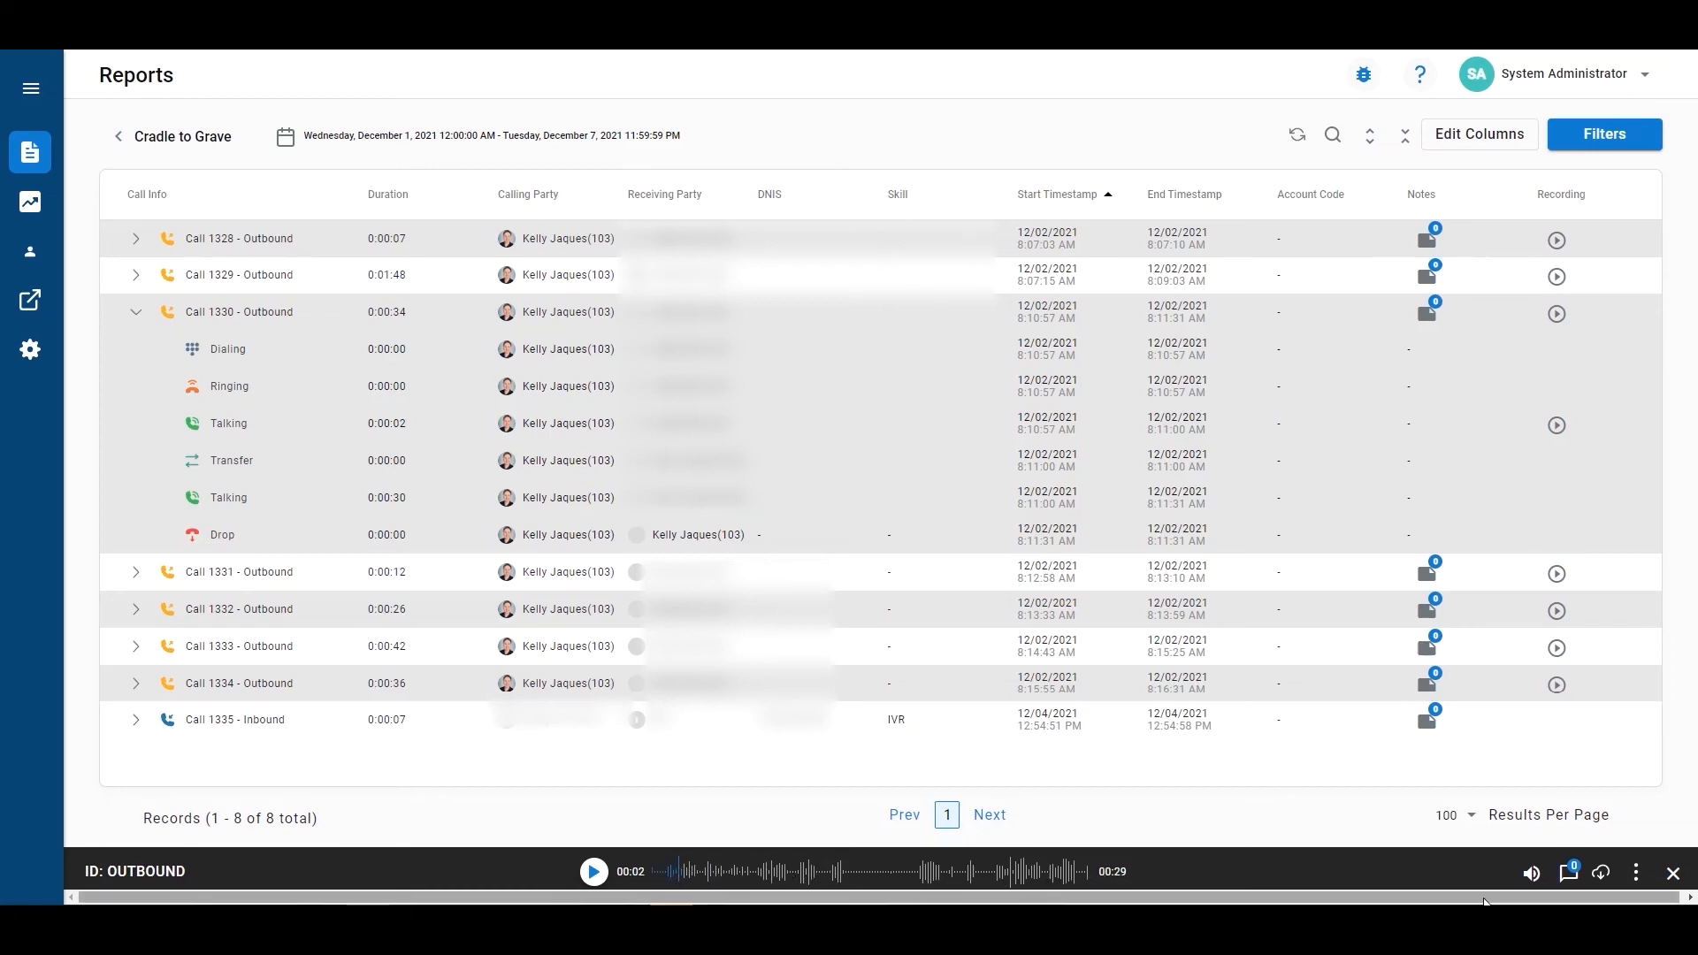
View the notes of the Call 1330 recording and download the recording.
left_click(1569, 873)
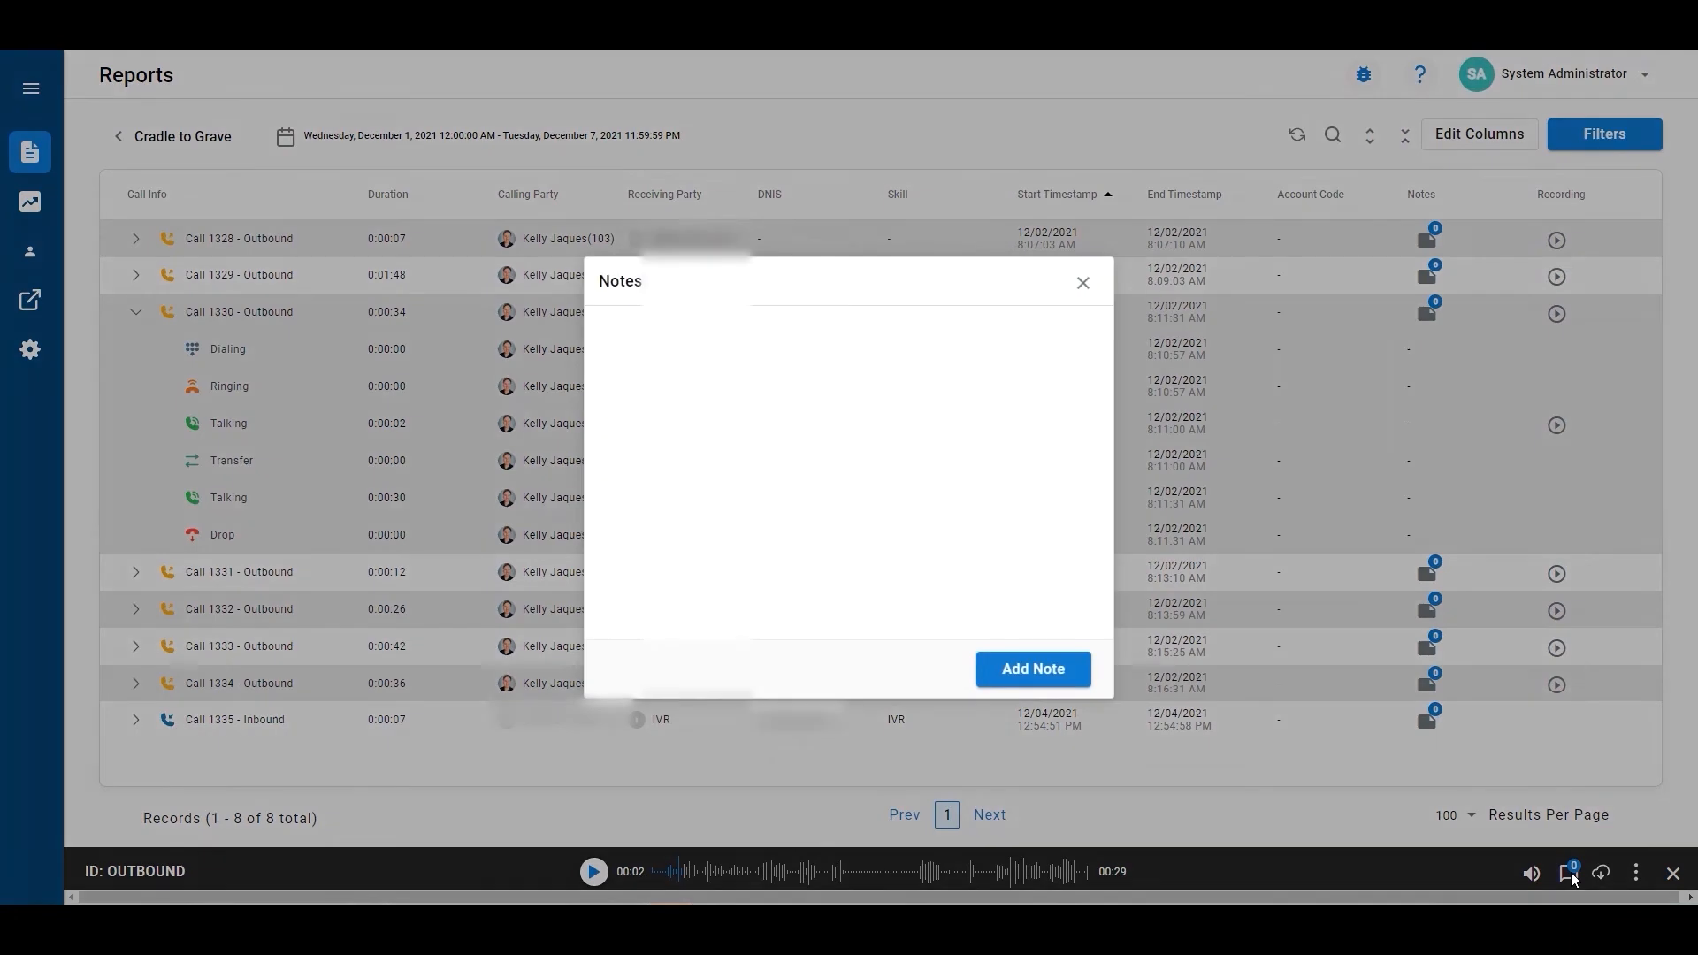
left_click(1083, 283)
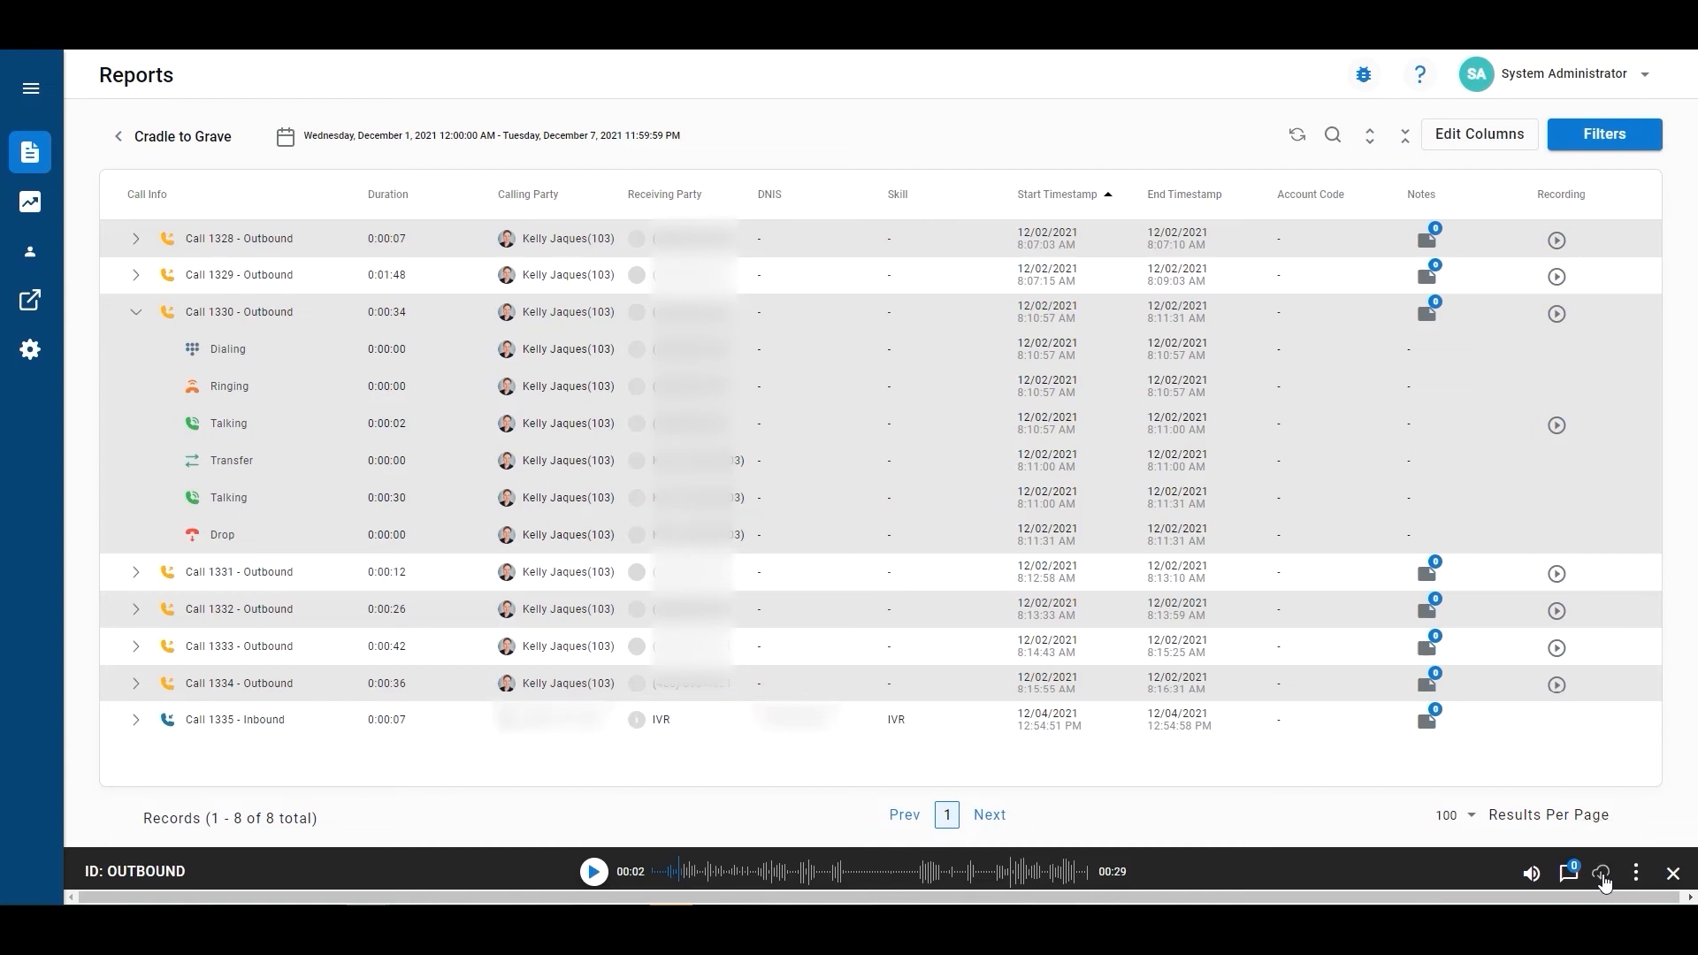
left_click(1601, 874)
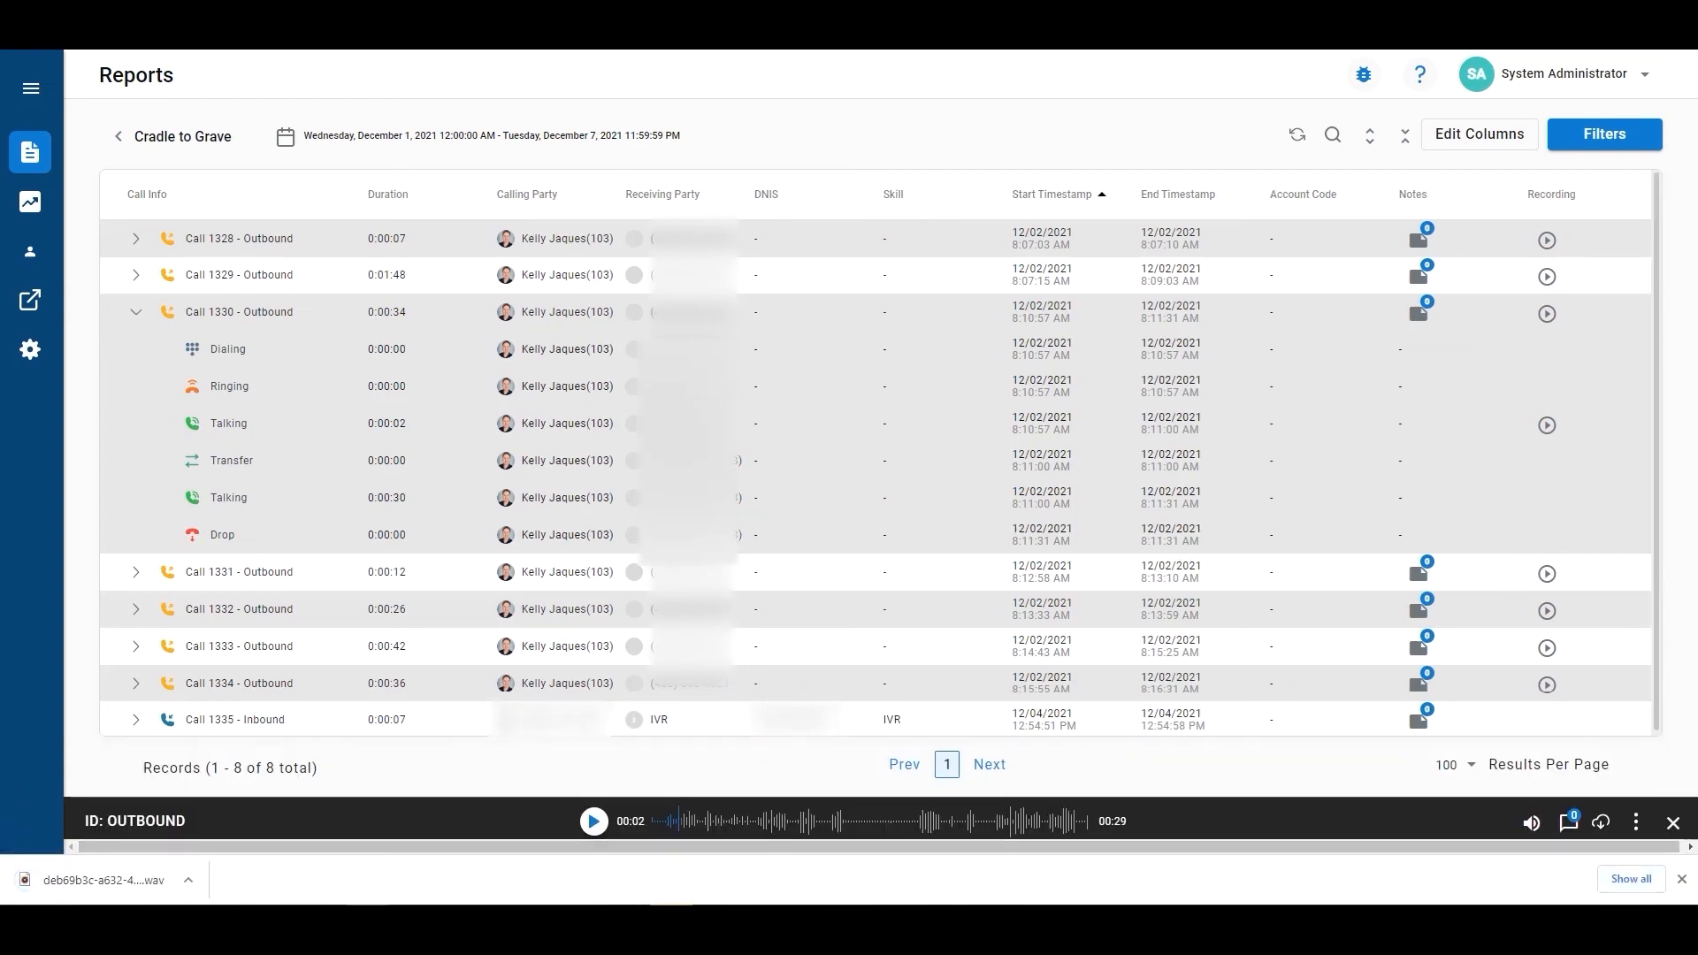
left_click(1682, 878)
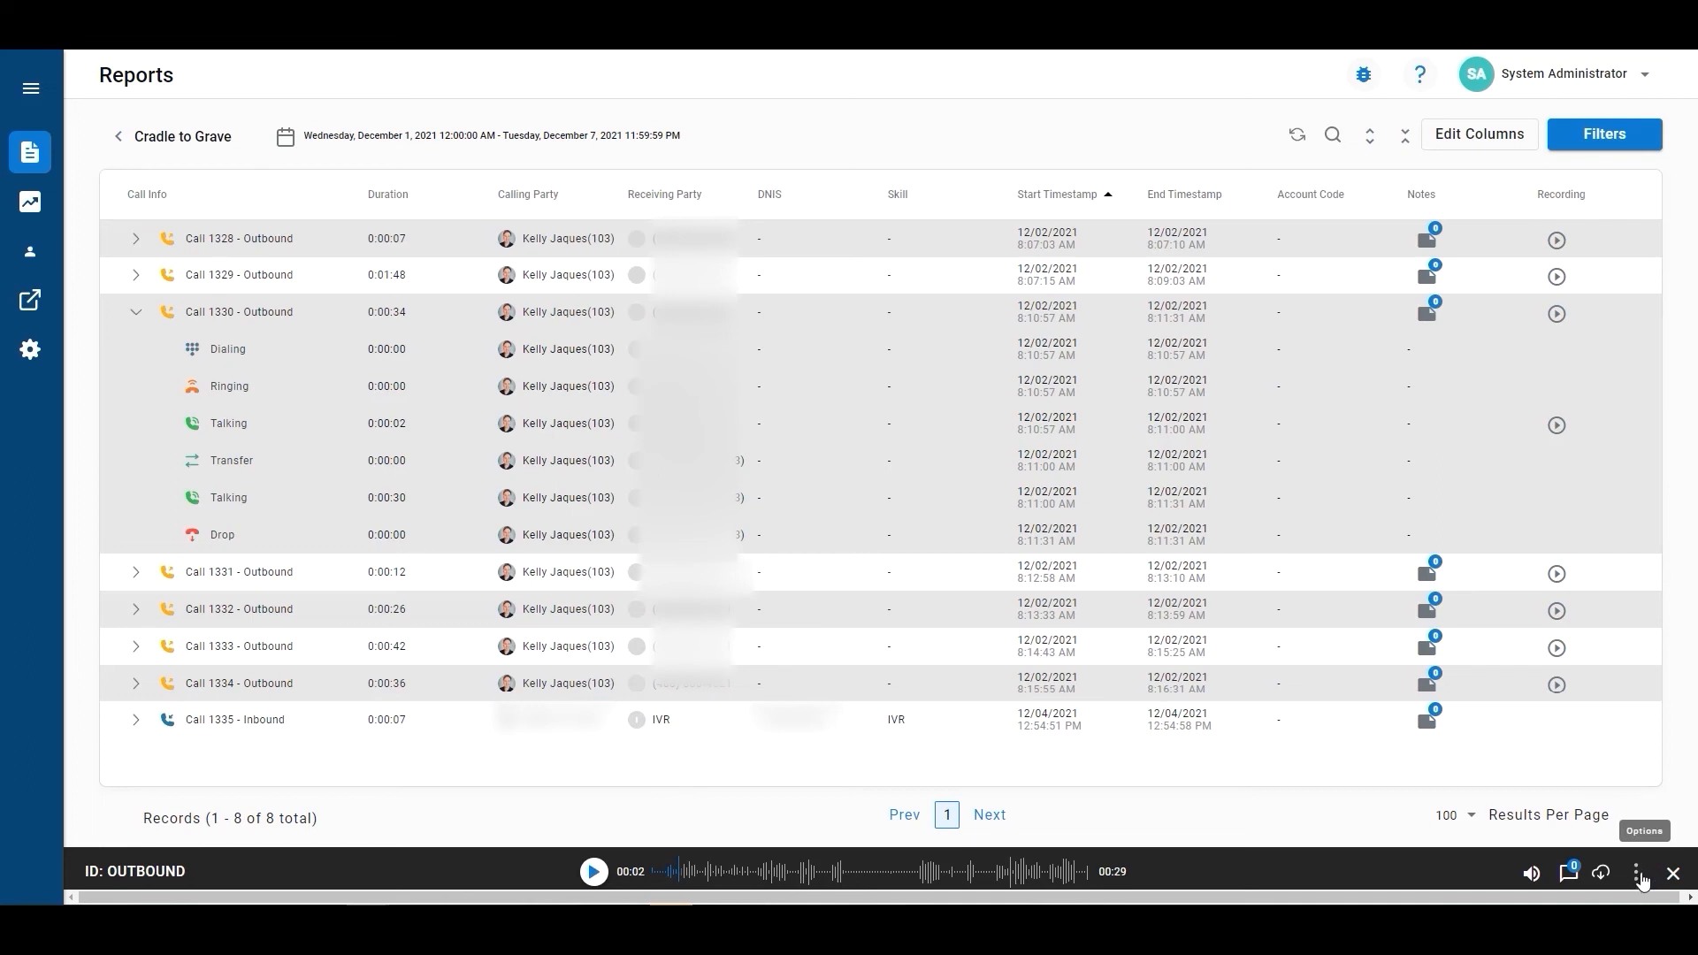
View the Email Recording dialog for the Call 1330 recording and close it without sending.
left_click(1638, 876)
left_click(1560, 808)
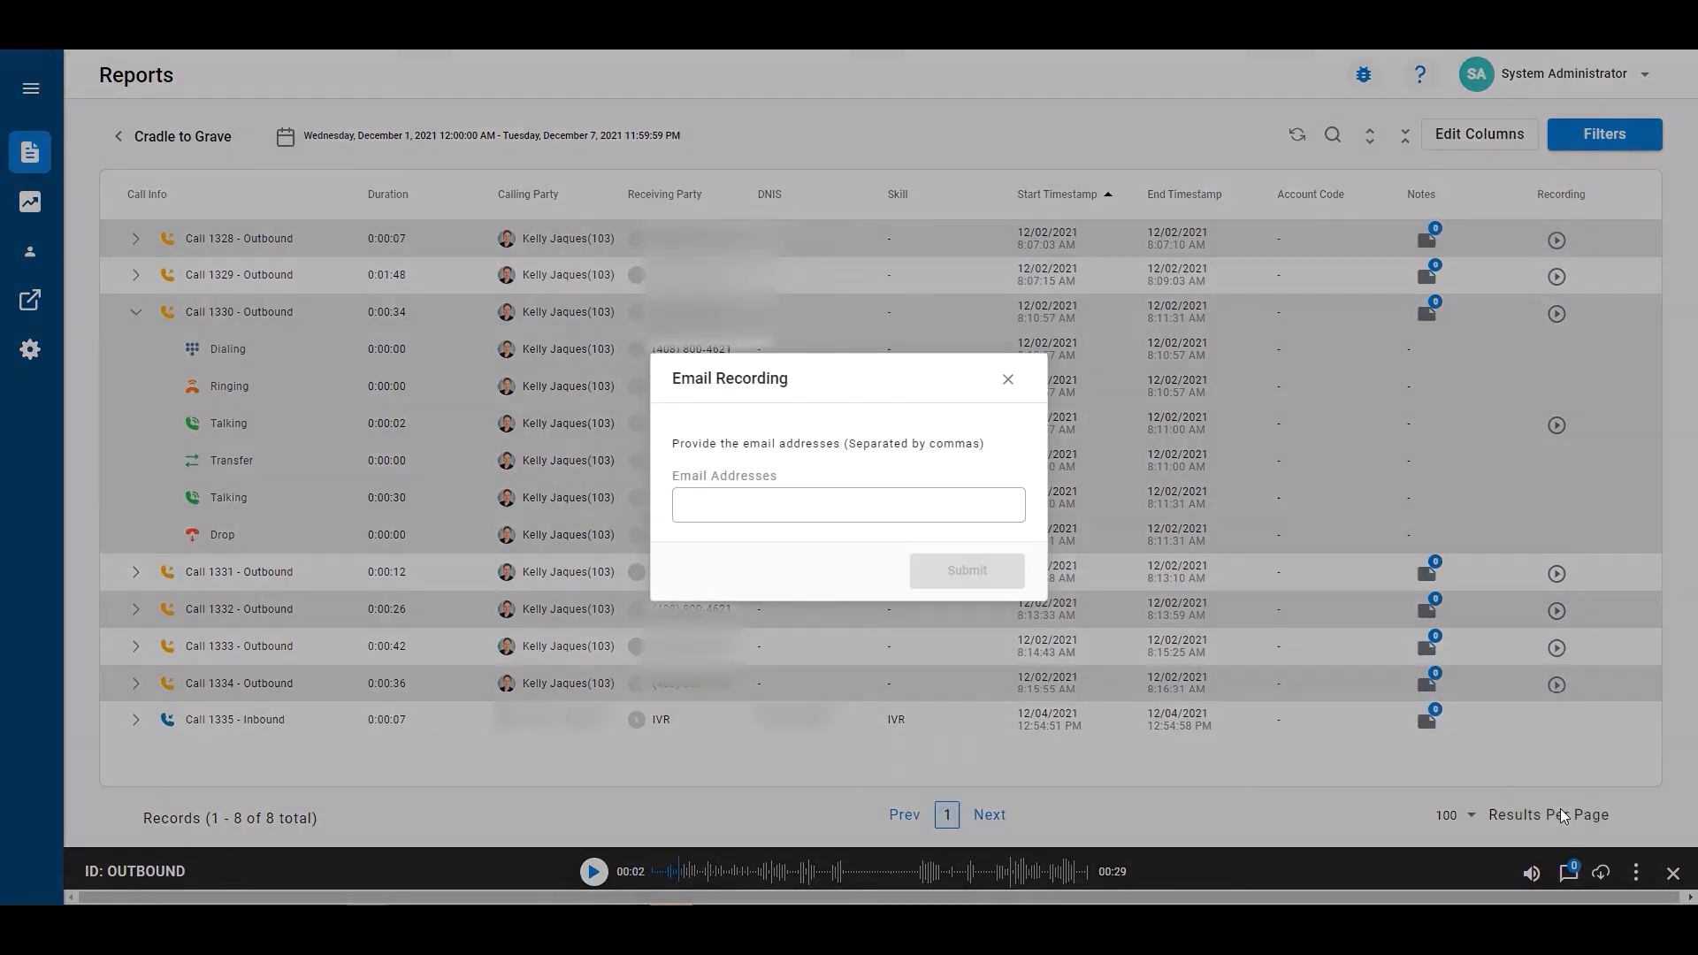
left_click(996, 386)
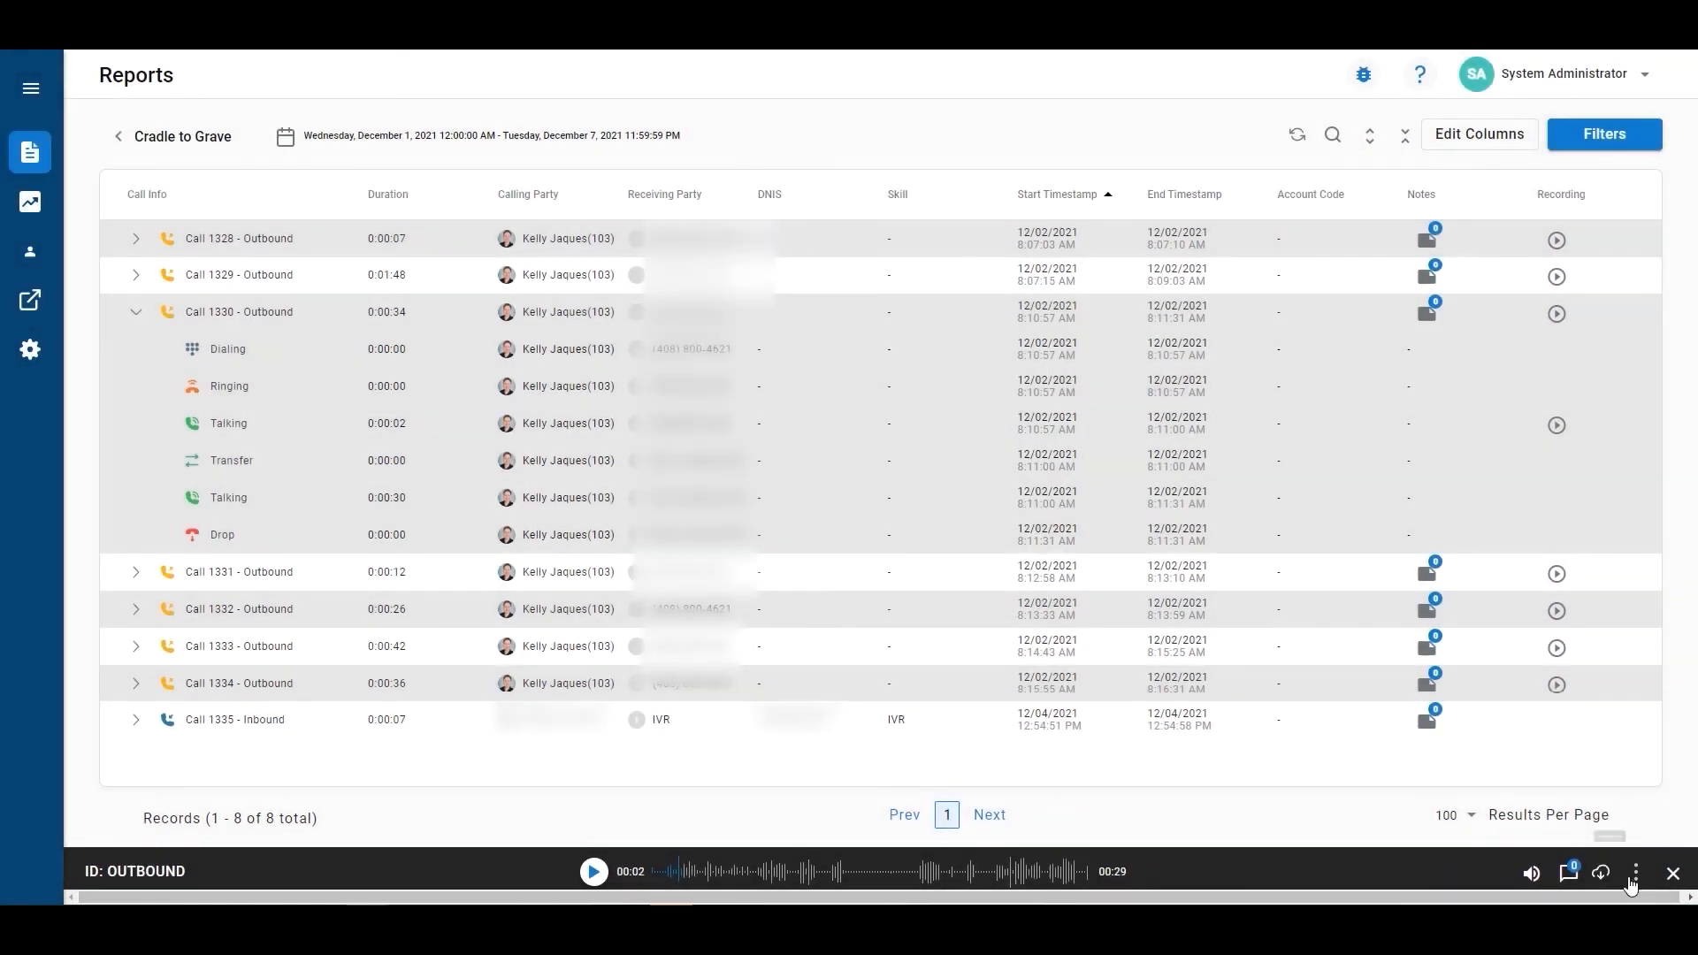
Select a snippet of the Call 1330 recording from about 00:10 to 00:13.
left_click(1636, 873)
left_click(1578, 834)
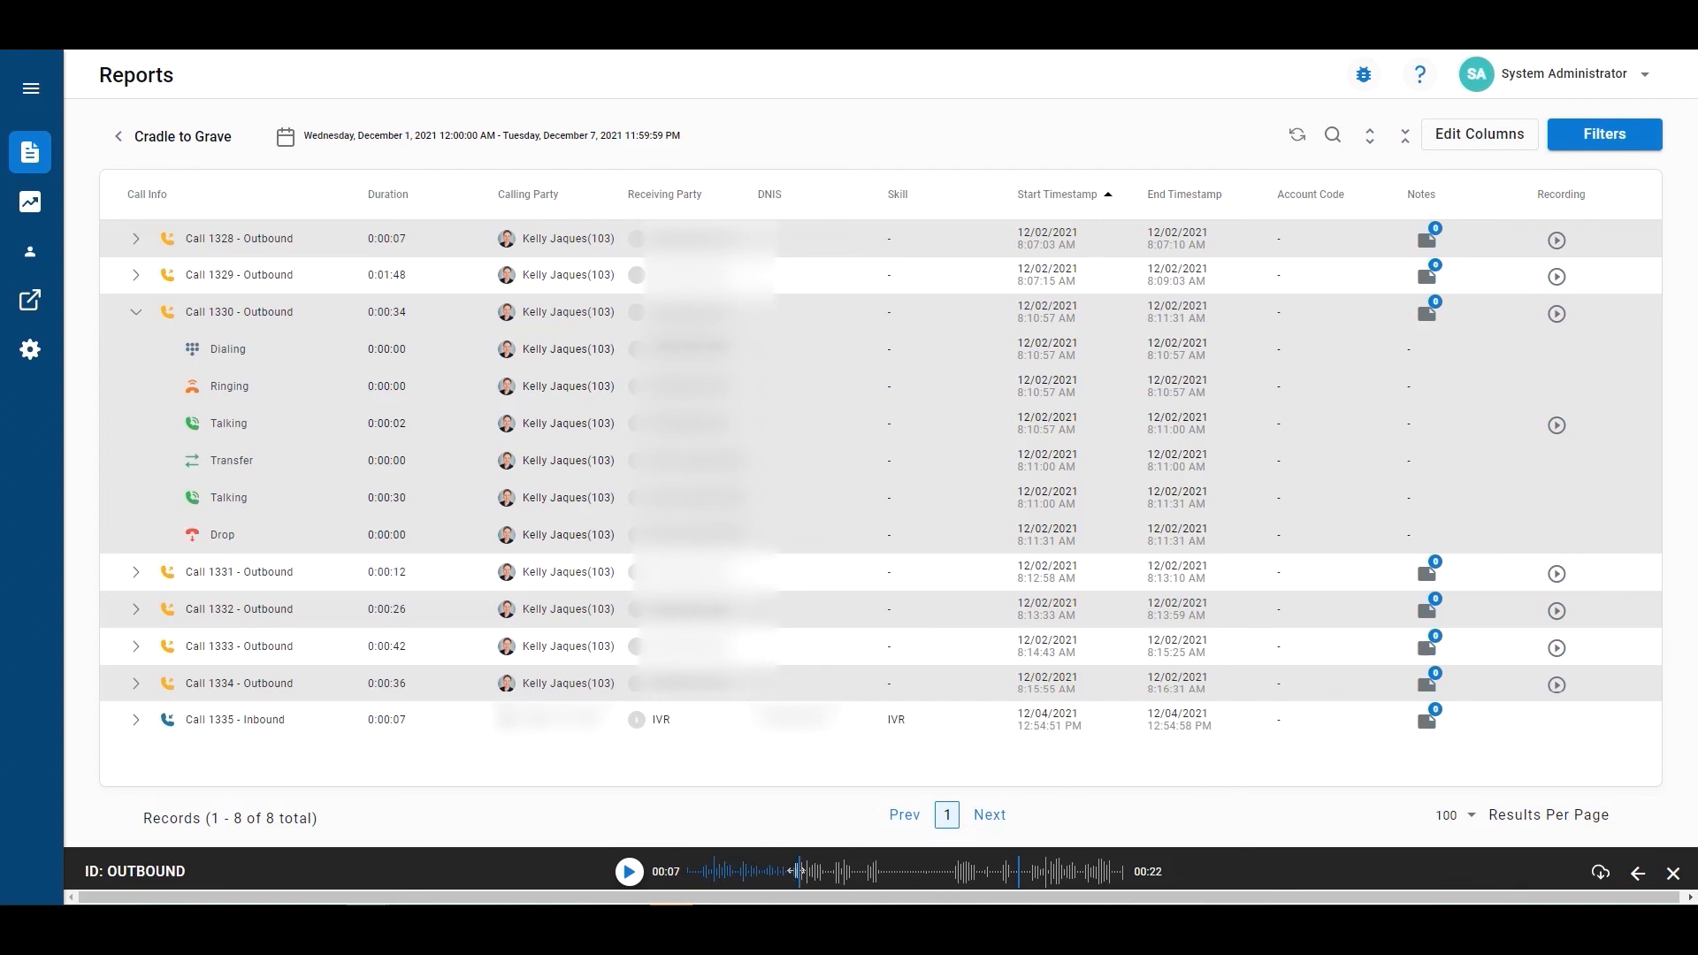
left_click_drag(799, 872, 841, 872)
left_click_drag(1019, 872, 881, 872)
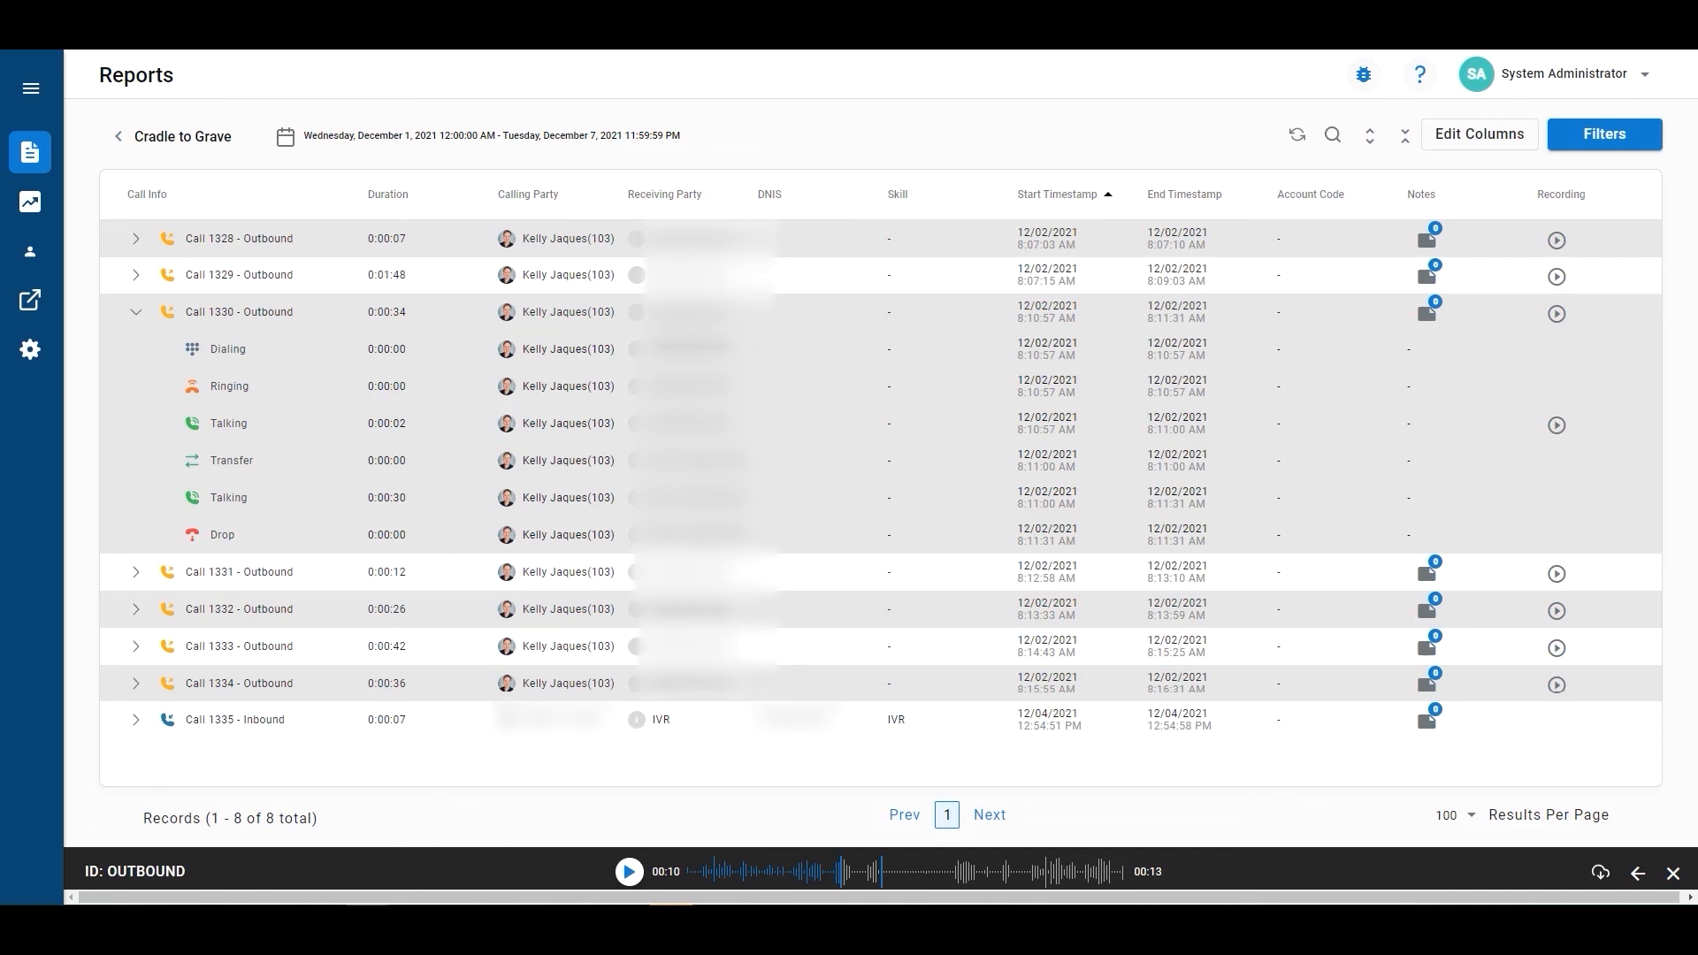